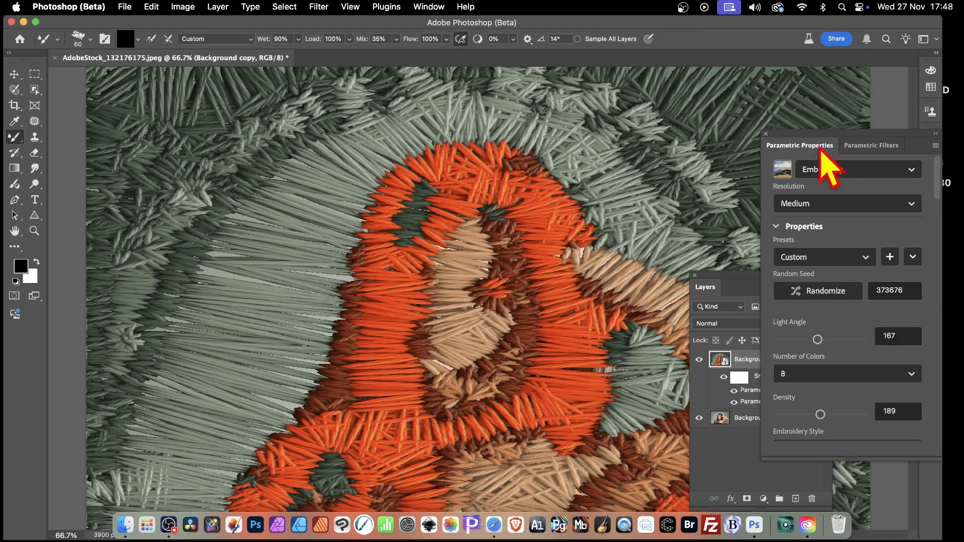
Step: Show the list of parametric filters and delete the existing smart filters from the Background copy layer
drag(833, 147, 678, 136)
click(713, 137)
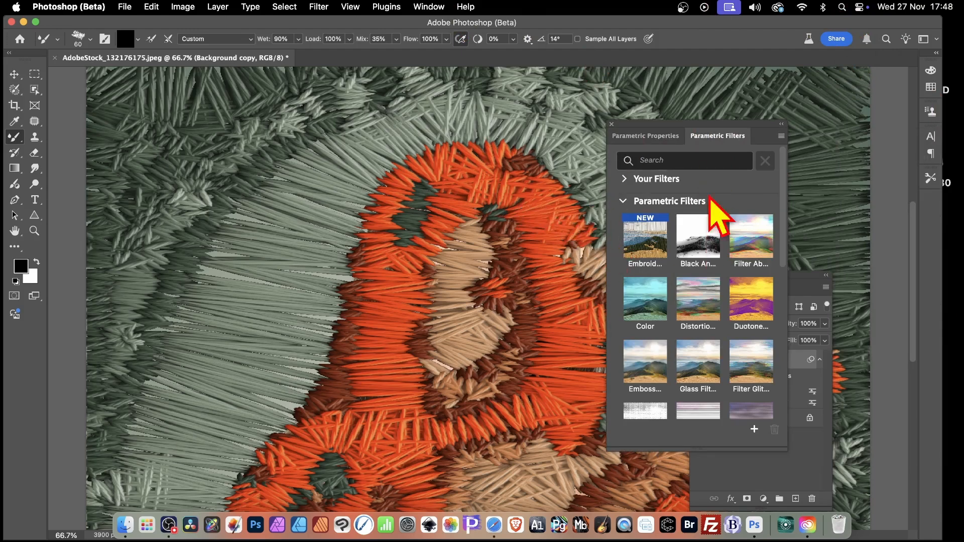
drag(660, 124, 816, 142)
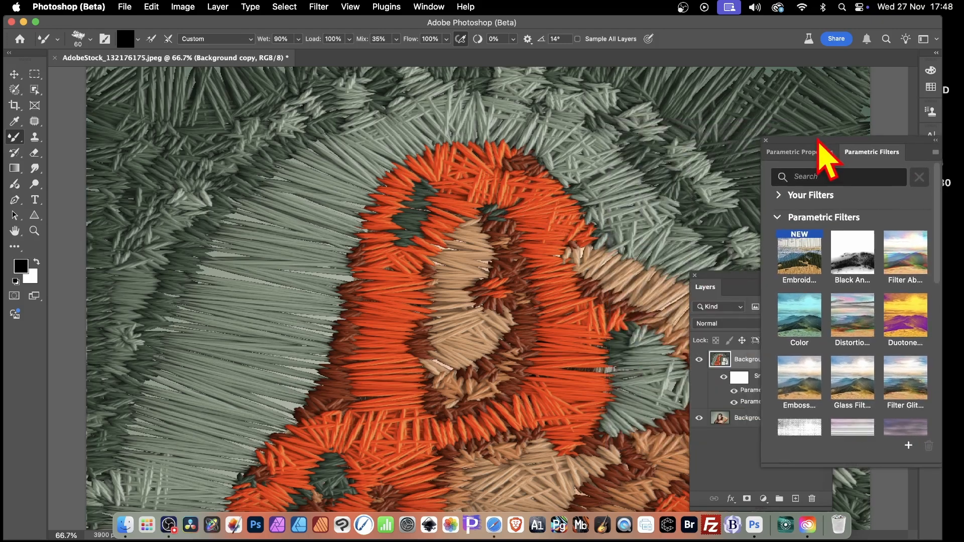
drag(741, 280, 646, 204)
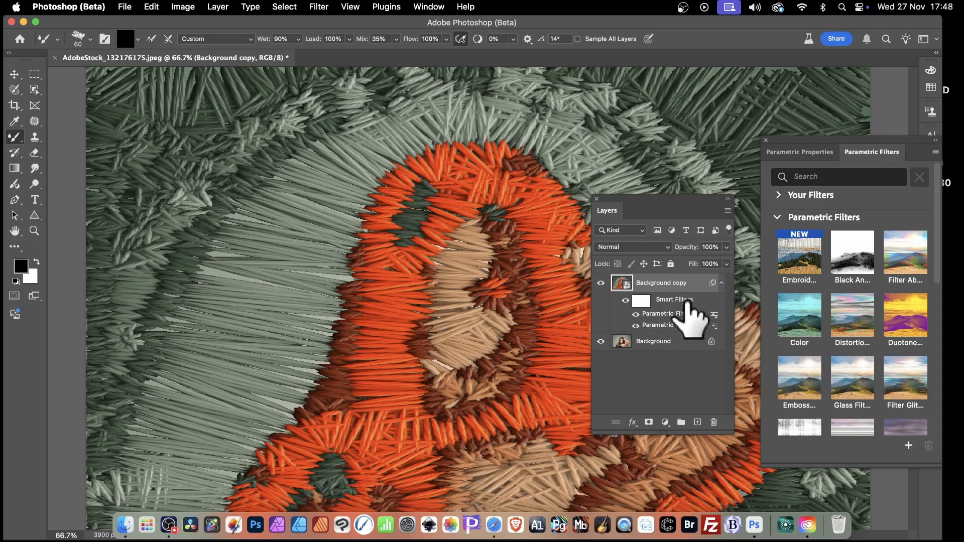
drag(691, 300, 713, 423)
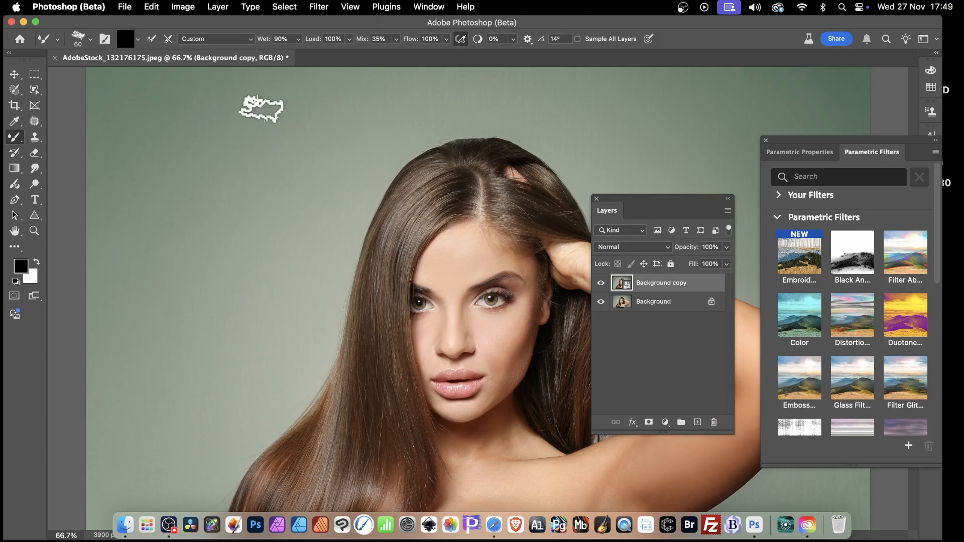
Step: Apply the Embroidery parametric filter to the portrait and arrange the floating panels so the filter's properties are within reach
click(801, 254)
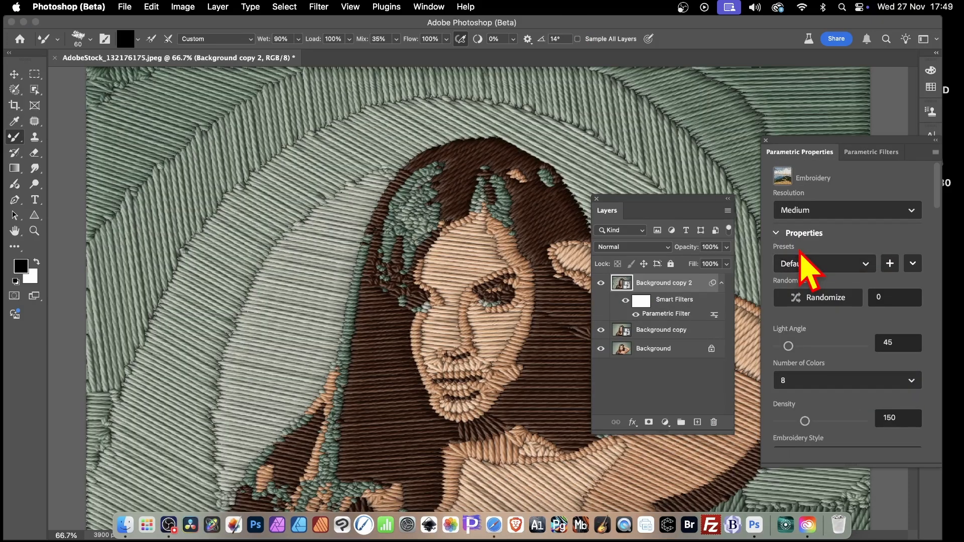
drag(627, 205, 660, 226)
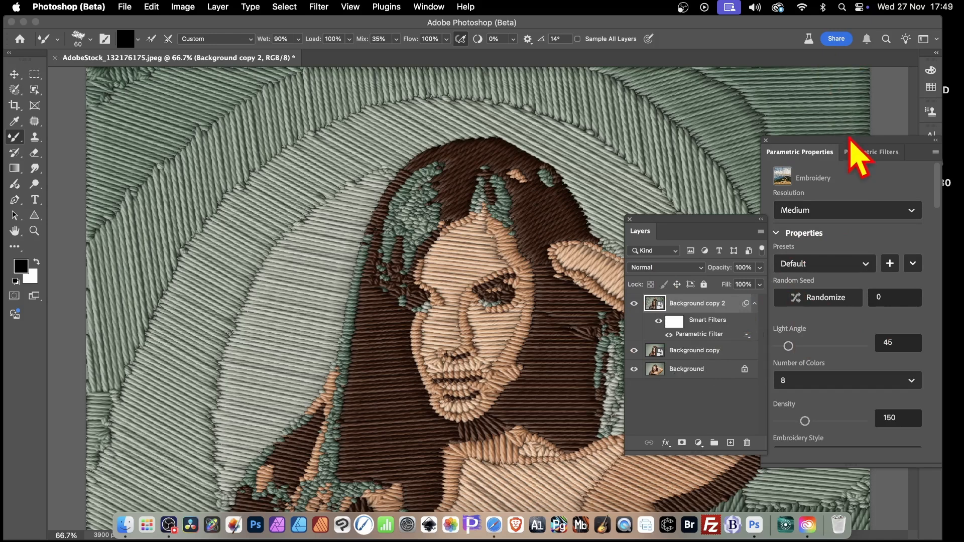
drag(849, 148, 729, 107)
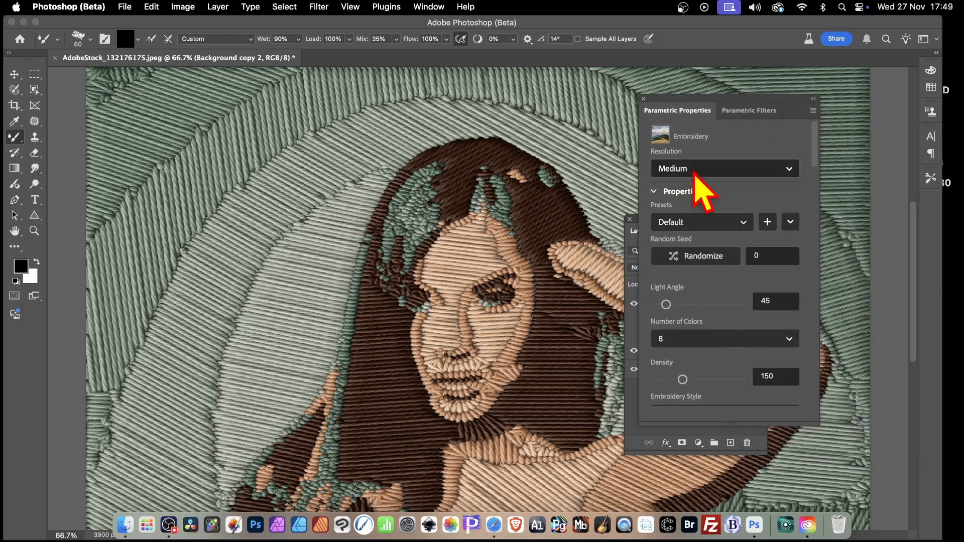
click(749, 110)
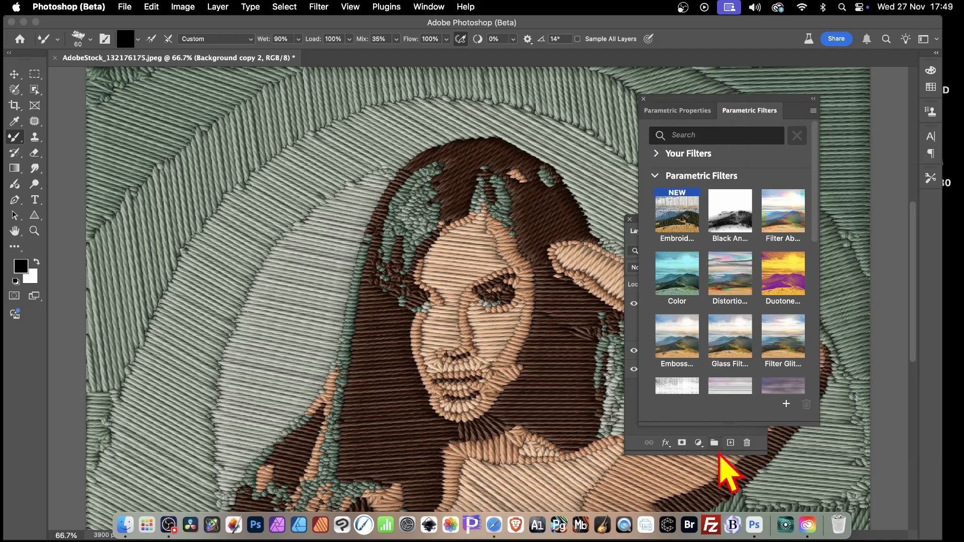
click(687, 132)
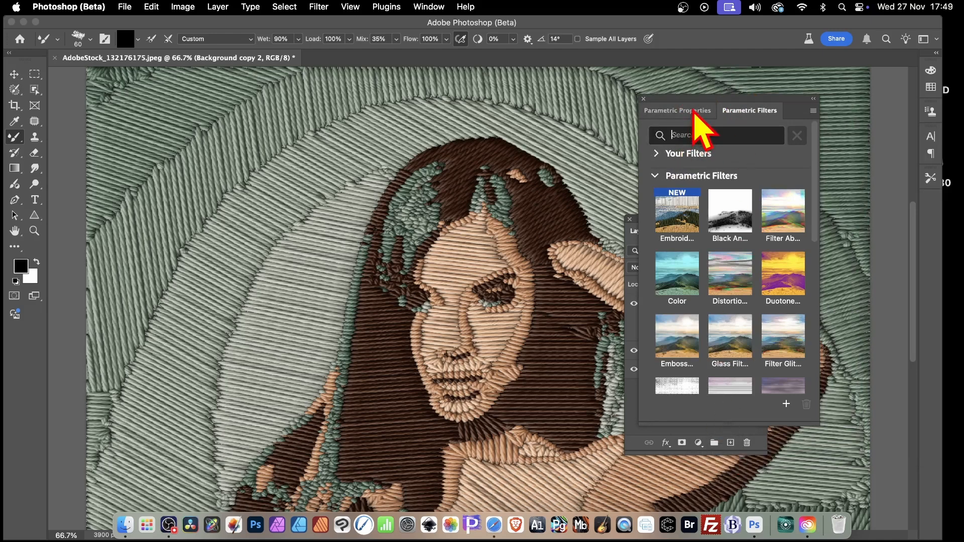
click(693, 111)
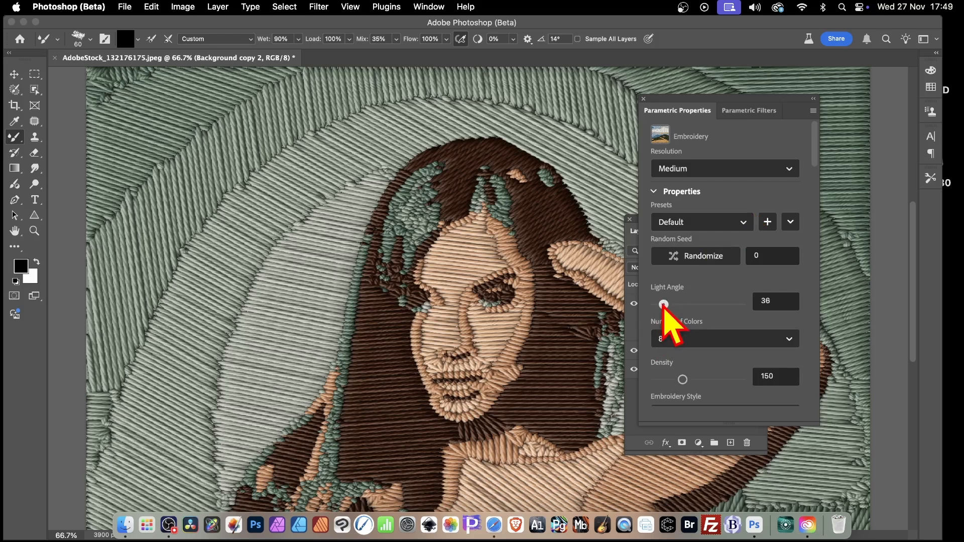
Step: Vary the embroidery's light angle and settle on 252
drag(663, 304, 658, 304)
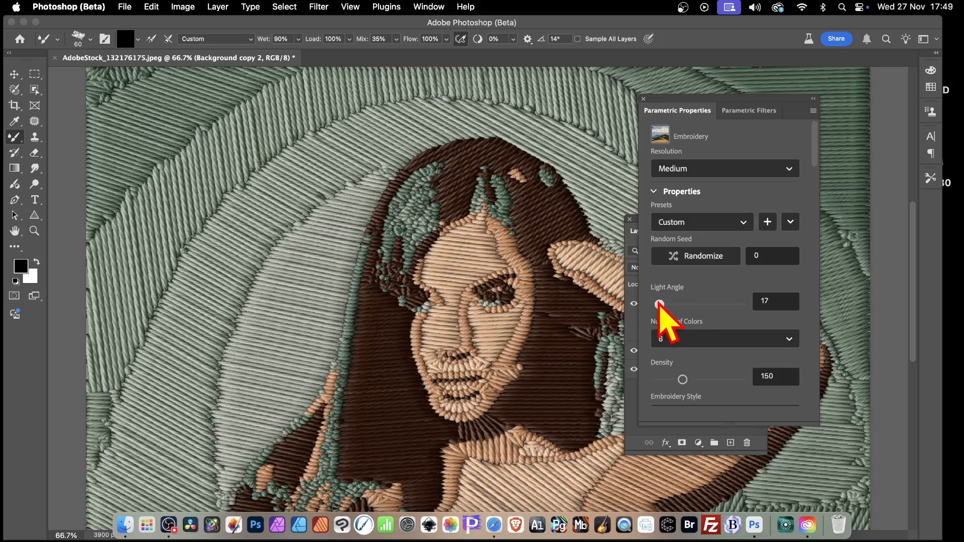
drag(656, 304, 697, 300)
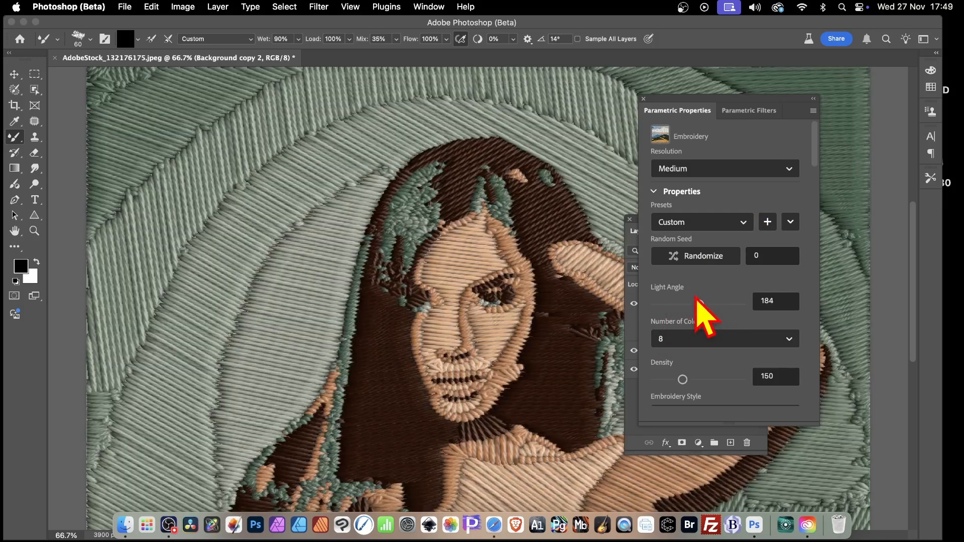
drag(701, 303, 715, 304)
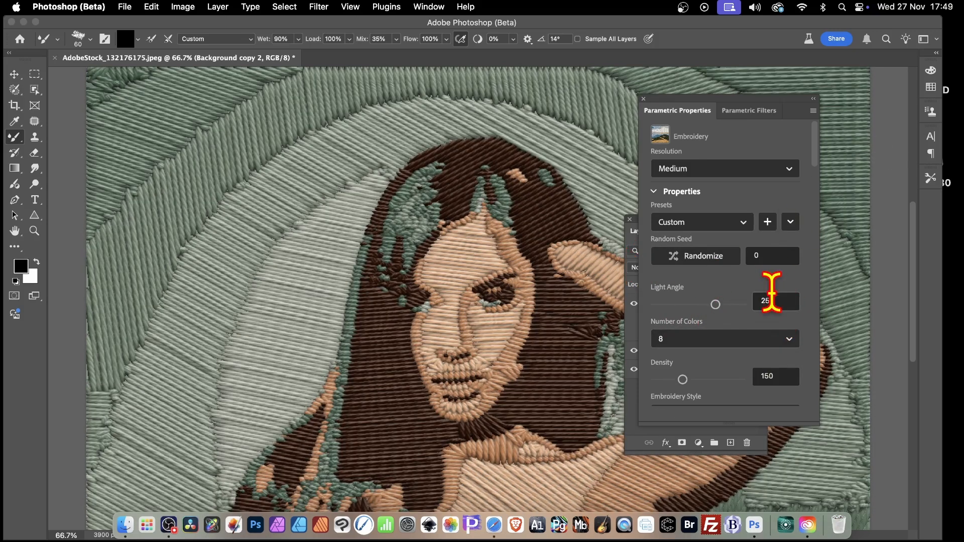
Step: Try the embroidery with 3 and 2 colors and settle on 4 colors
click(788, 339)
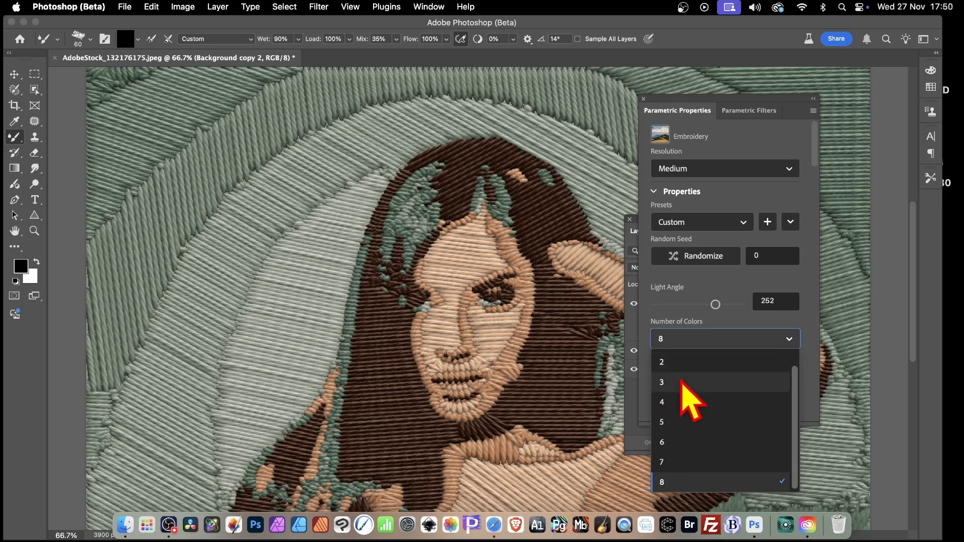
click(680, 383)
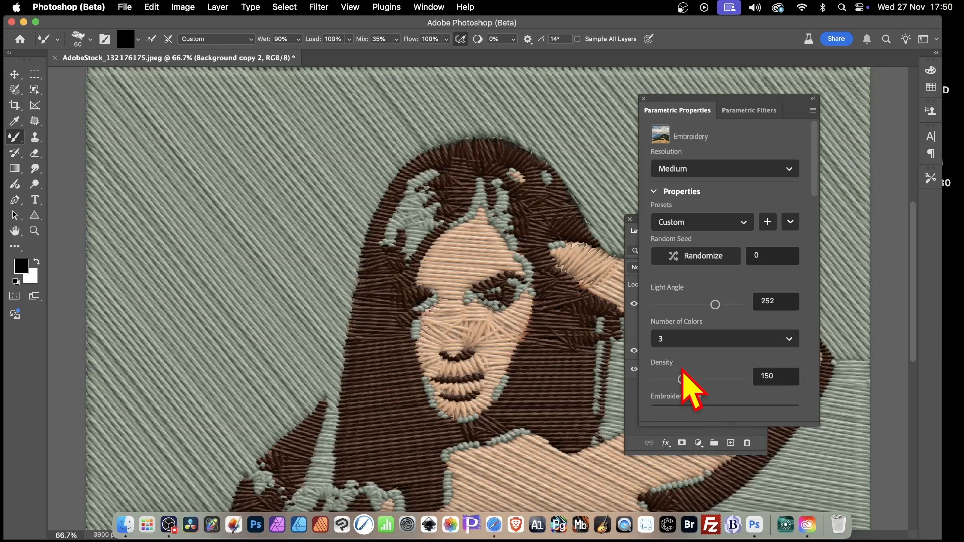
click(683, 344)
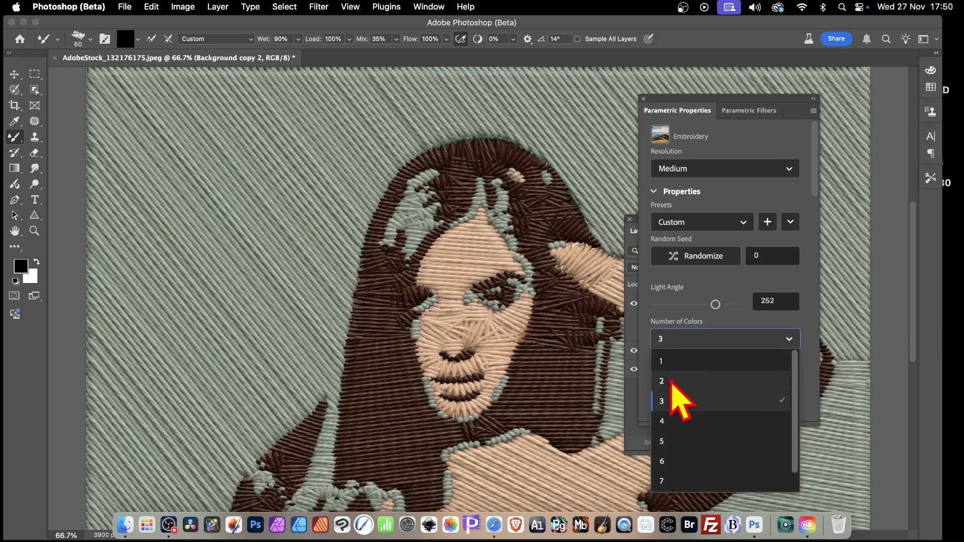
click(666, 375)
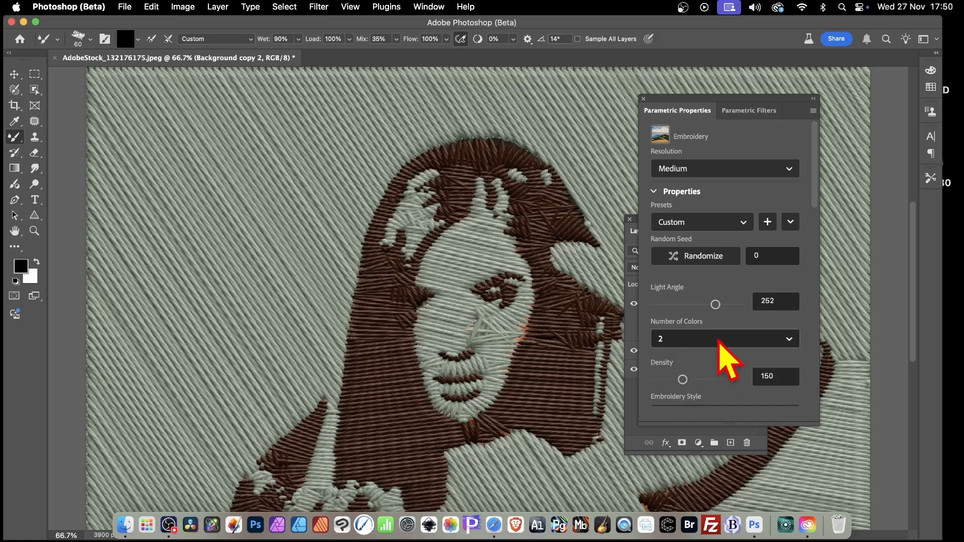
click(720, 341)
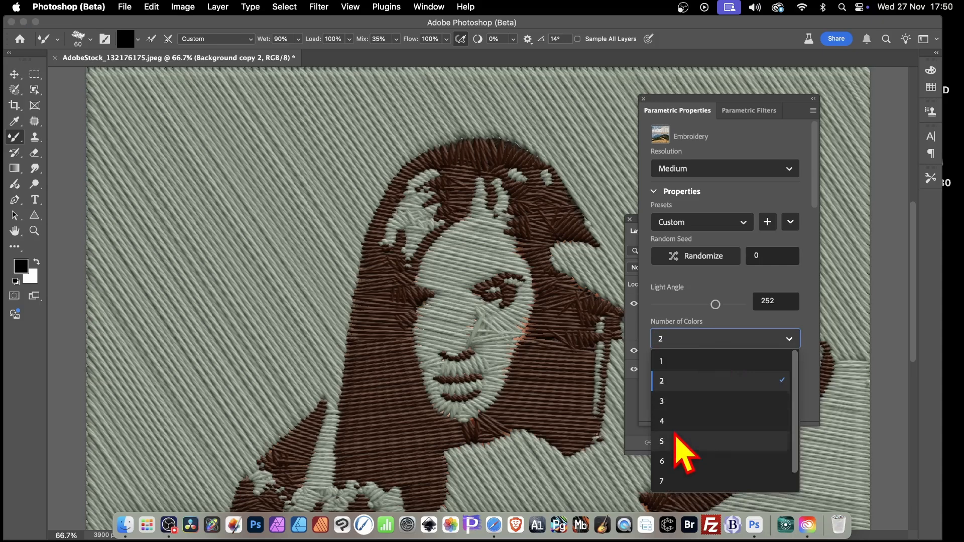
click(675, 421)
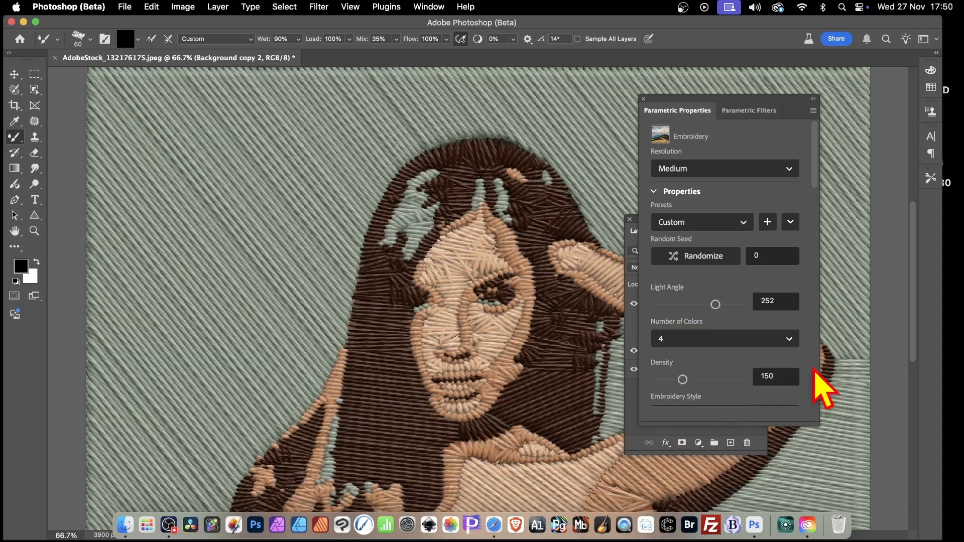
Step: Try embroidery densities of 80 and 300 and settle on 173
drag(683, 380, 654, 379)
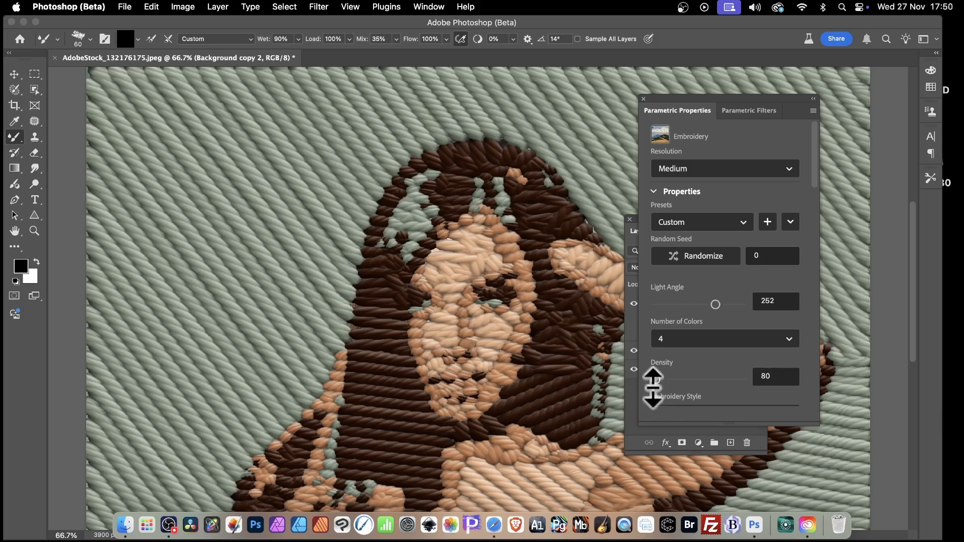
drag(655, 380, 752, 380)
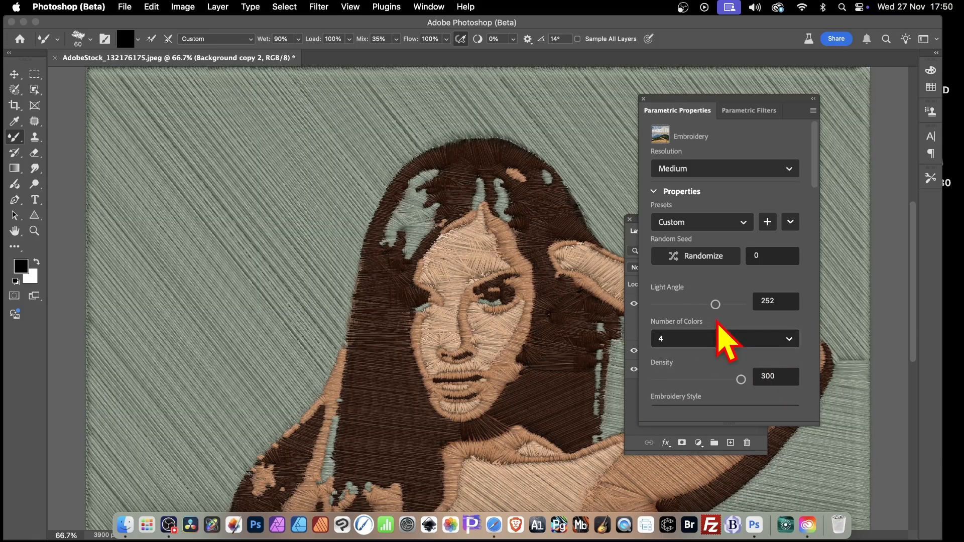
drag(800, 300, 751, 297)
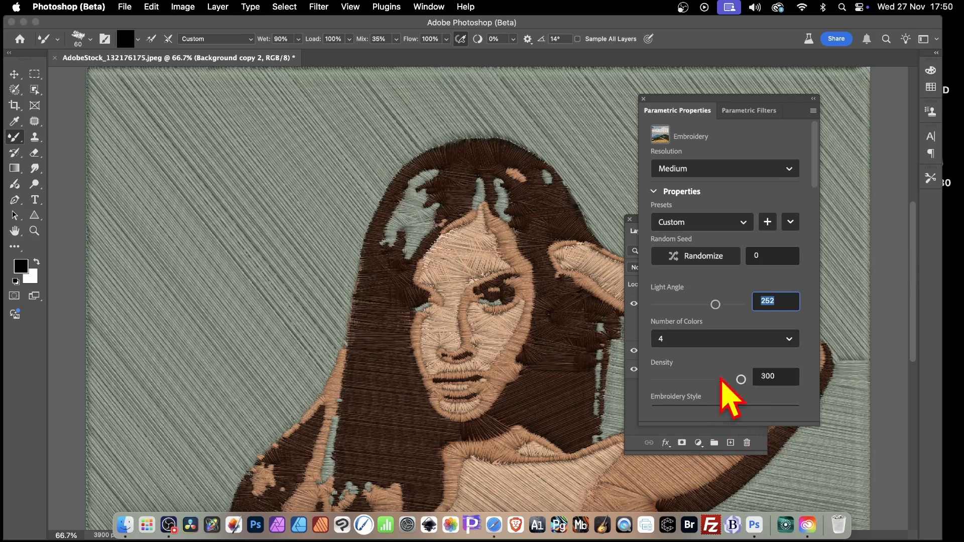
drag(741, 380, 692, 380)
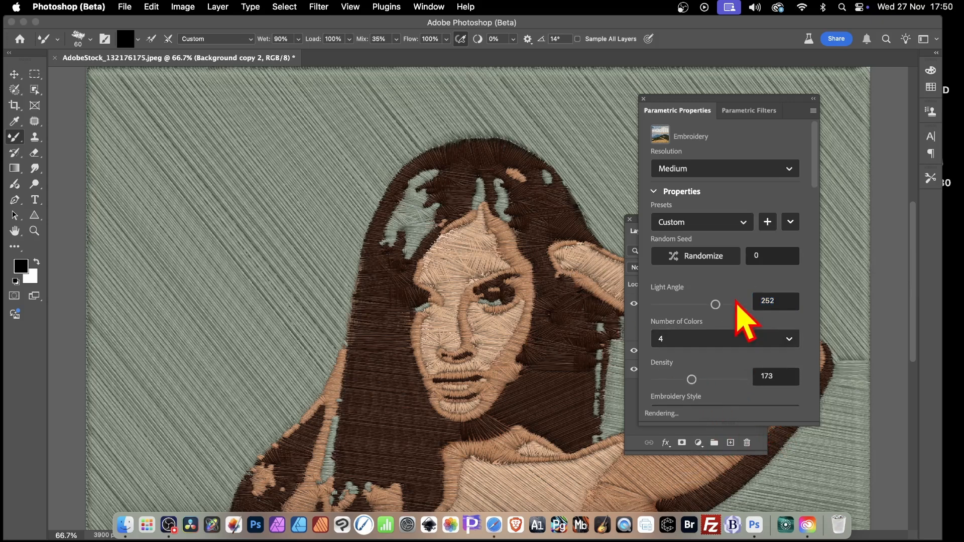
Step: Switch the embroidery style to Fill/Outline and move the floating panels aside to uncover the portrait
scroll(741, 319, down, 1)
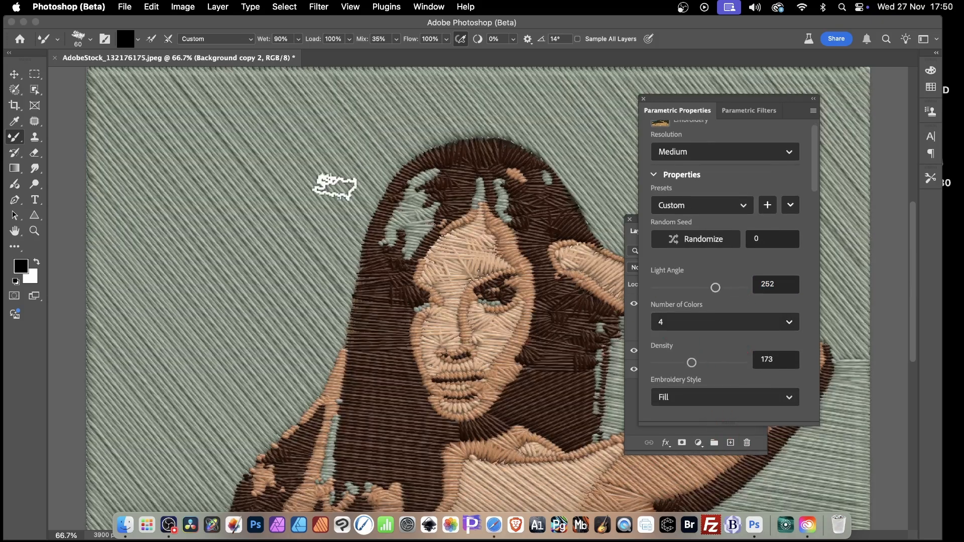
scroll(788, 301, down, 1)
scroll(793, 316, down, 2)
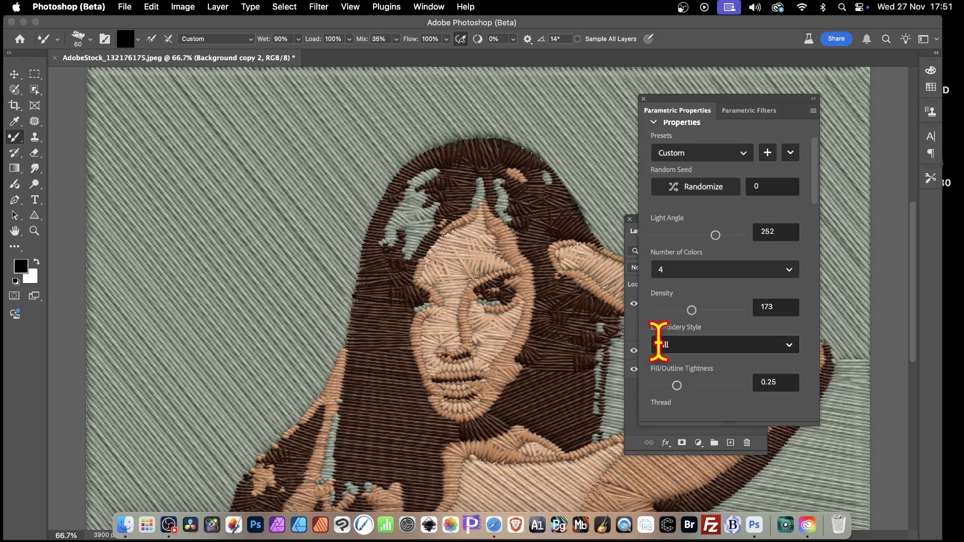
click(710, 347)
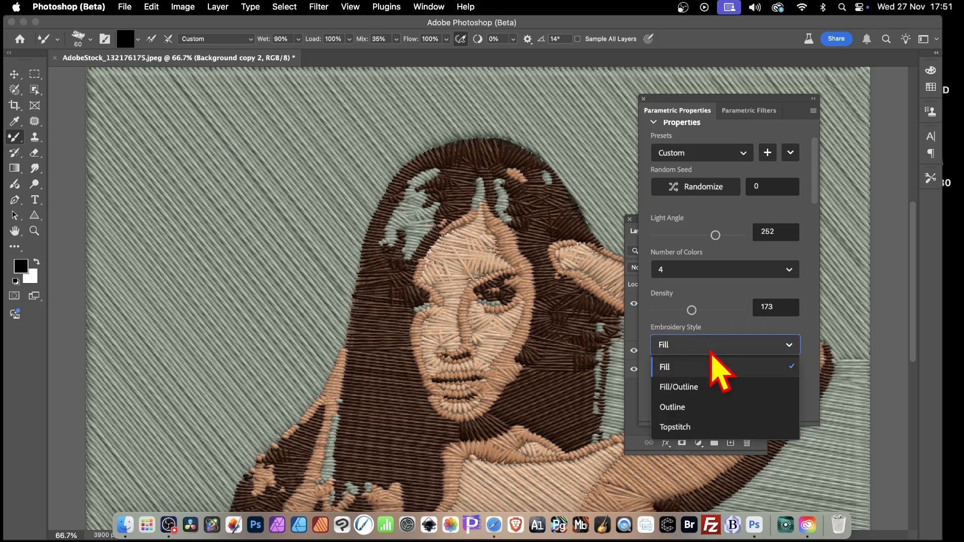
click(671, 387)
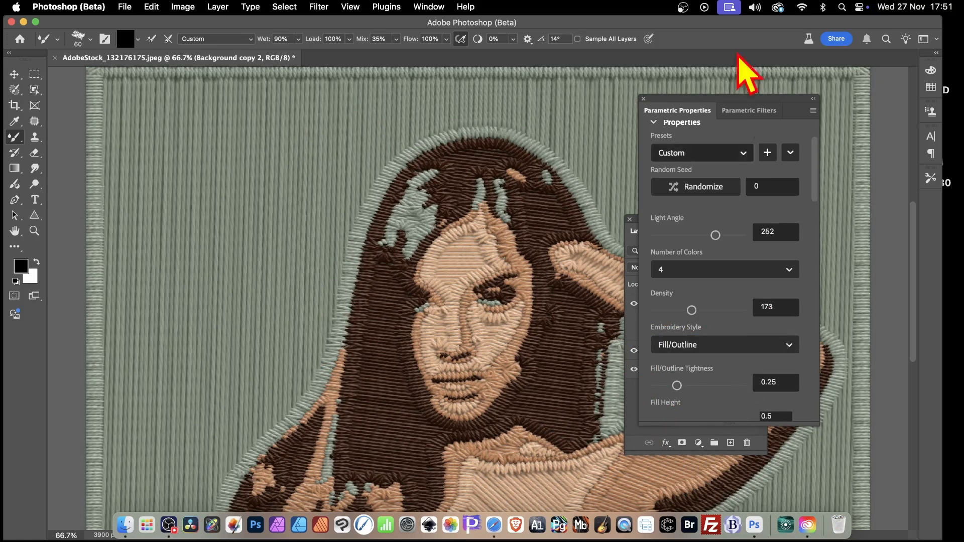
drag(714, 103, 805, 104)
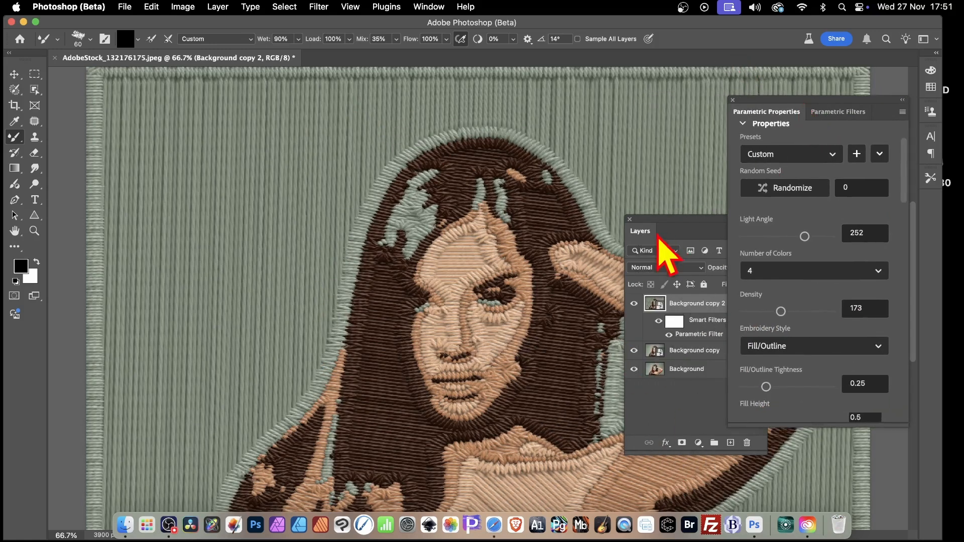
drag(661, 221, 85, 76)
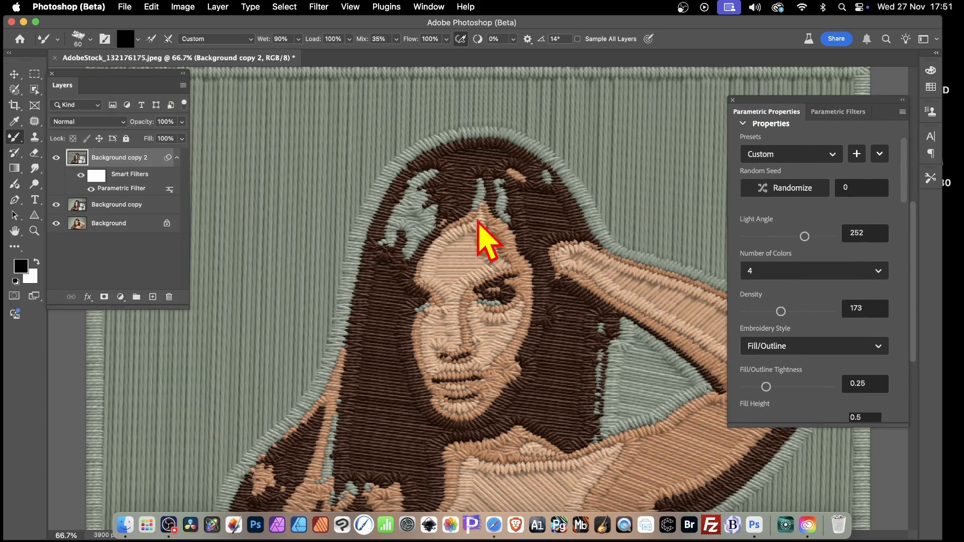
Step: Try the Outline and Topstitch embroidery styles and return the style to Fill
click(801, 352)
click(773, 411)
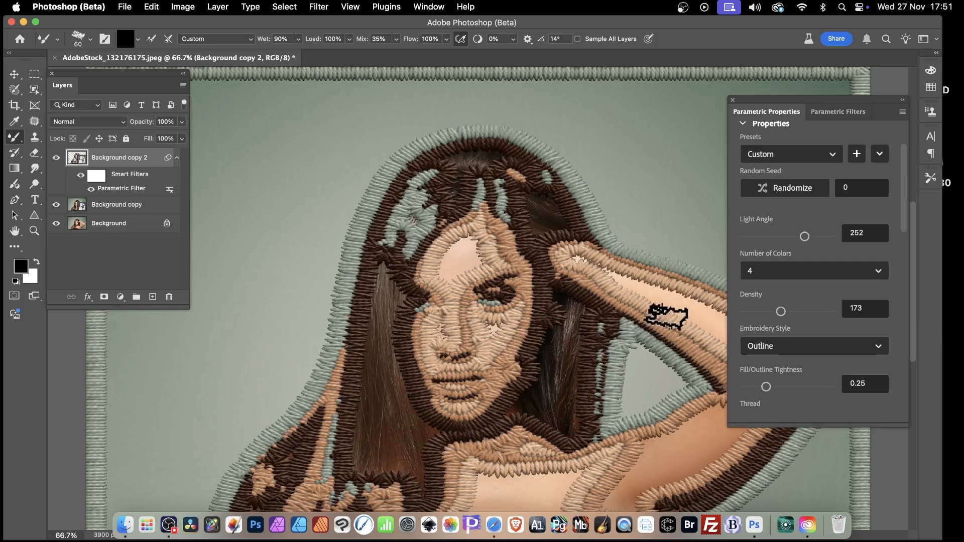
click(835, 348)
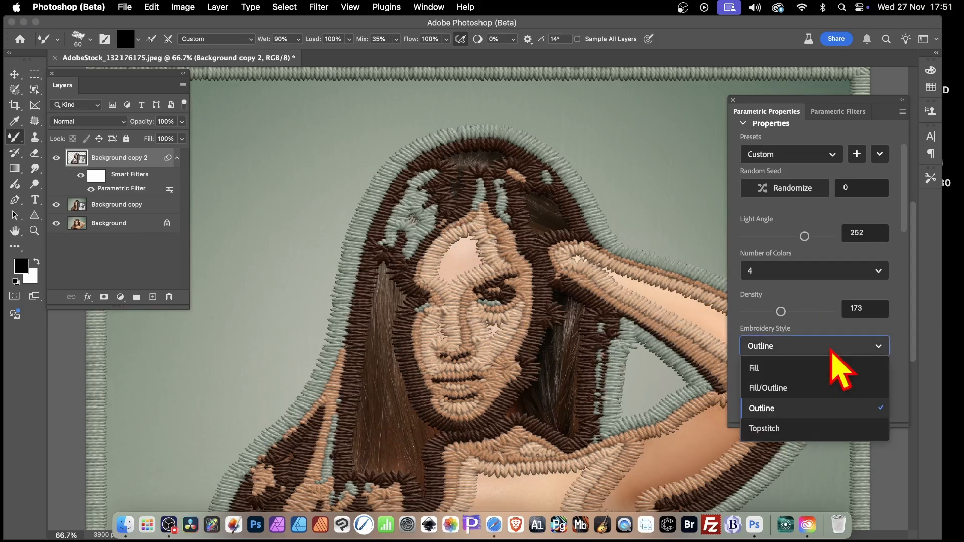
click(780, 428)
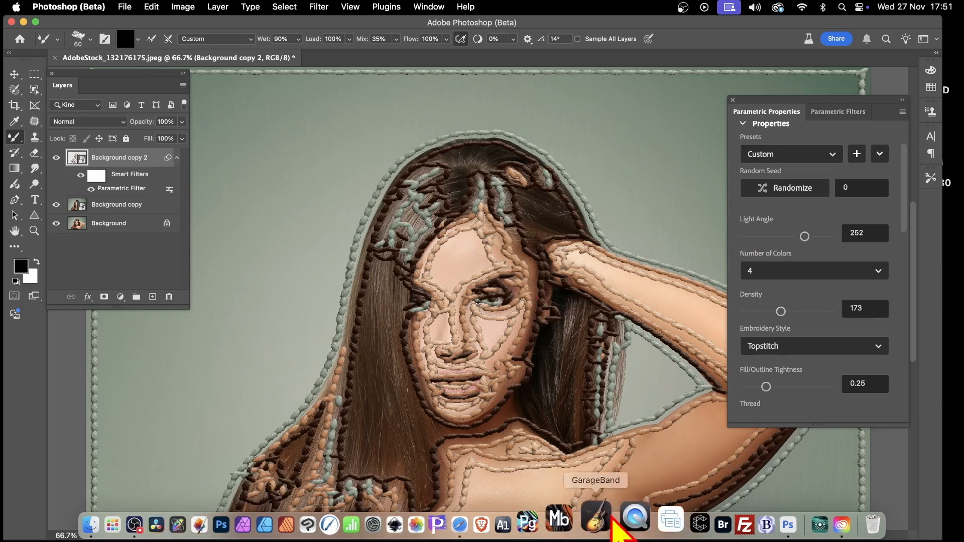
click(771, 348)
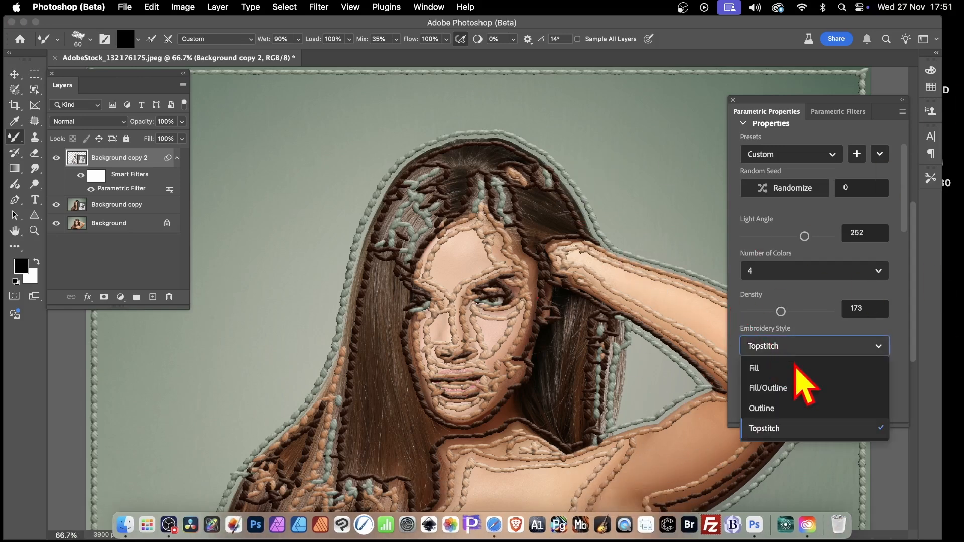
click(775, 369)
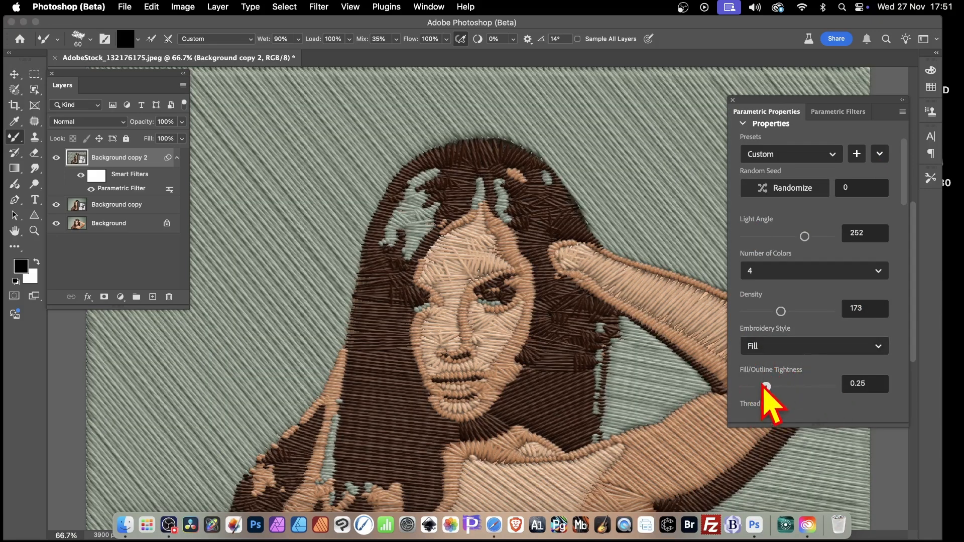
Step: Lower the embroidery's fill/outline tightness to 0
drag(766, 385, 738, 387)
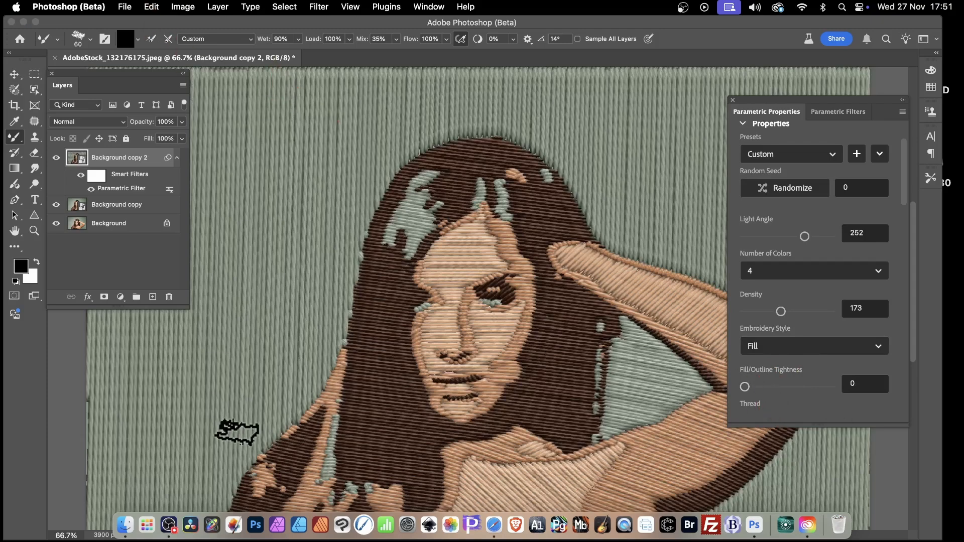
Step: Try increasing fill/outline tightness values of 1, 2, 8, 16 and 32, and settle on 2.41
drag(777, 383, 832, 386)
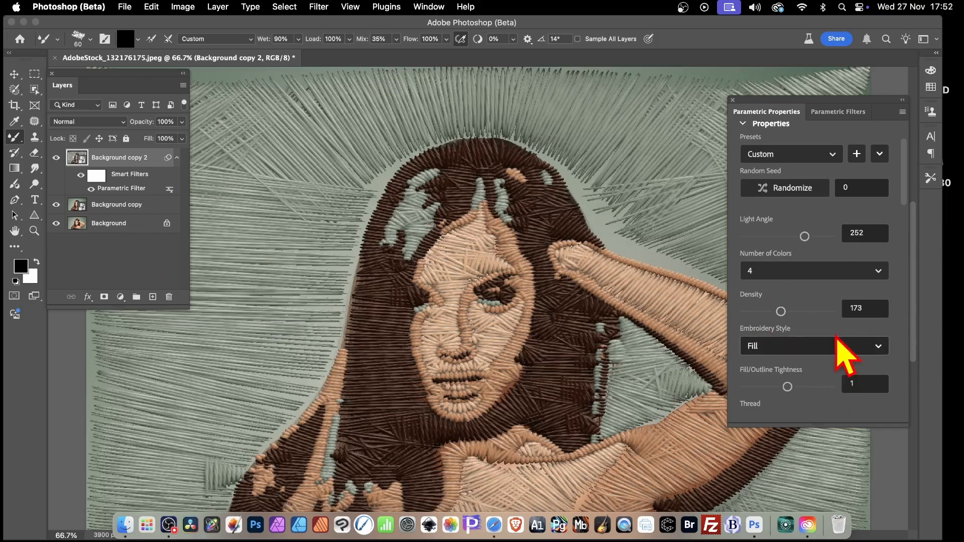
scroll(838, 337, down, 1)
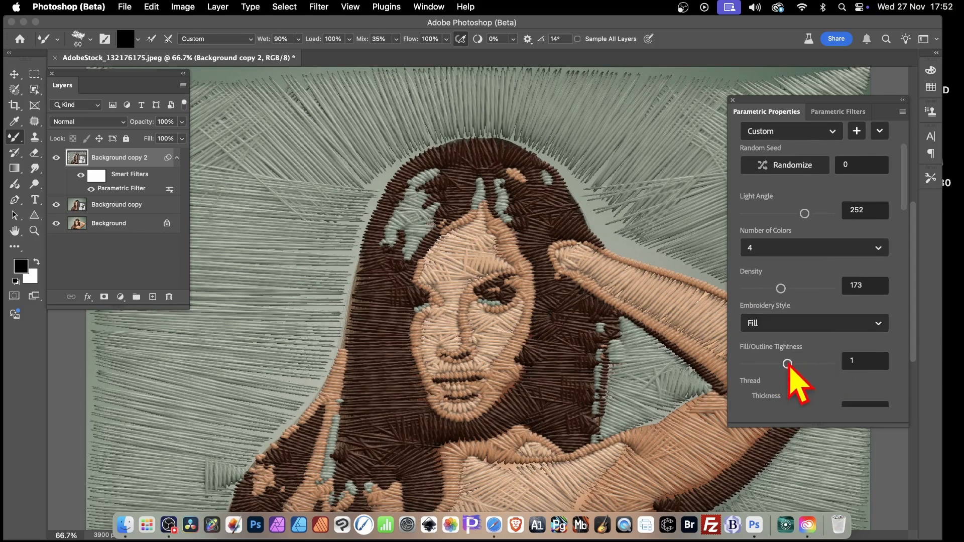
drag(788, 366, 841, 367)
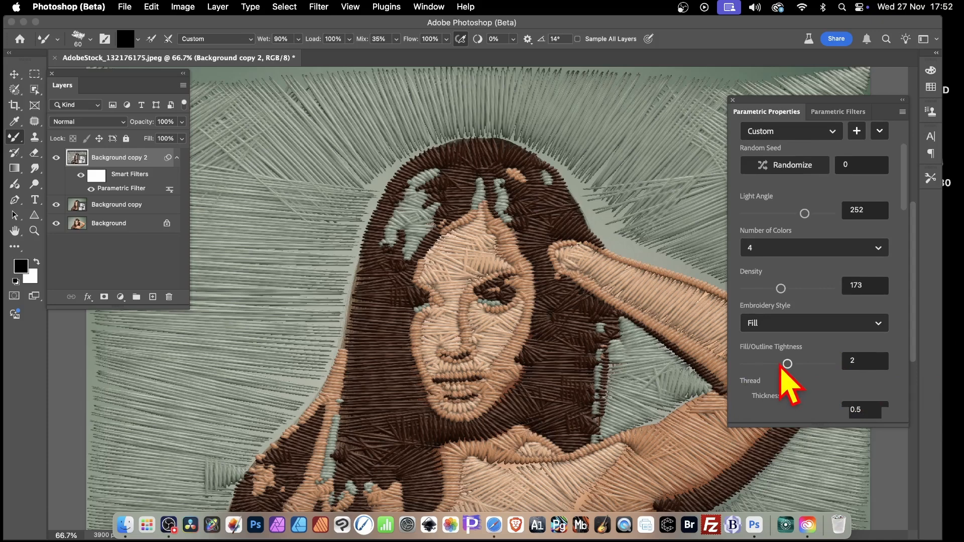
drag(788, 365, 928, 361)
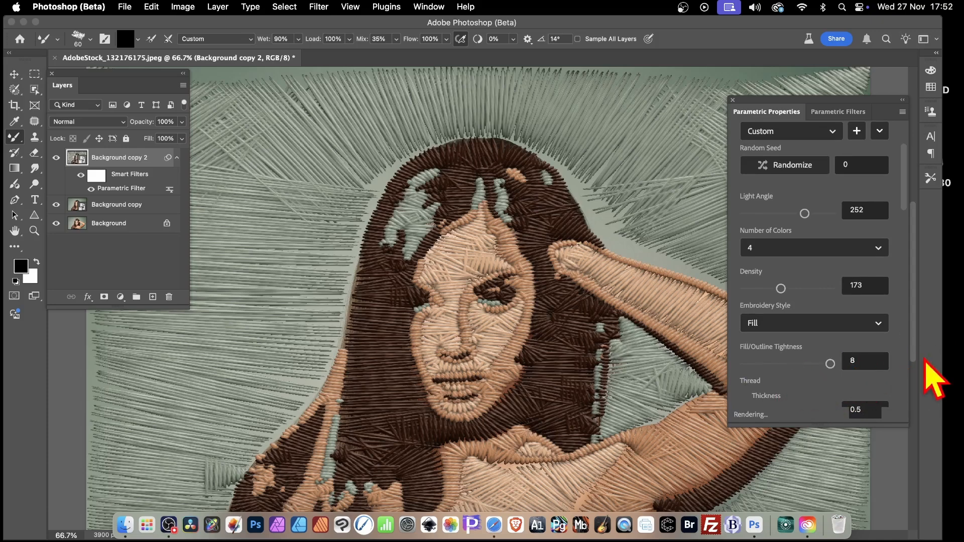
drag(796, 370, 851, 360)
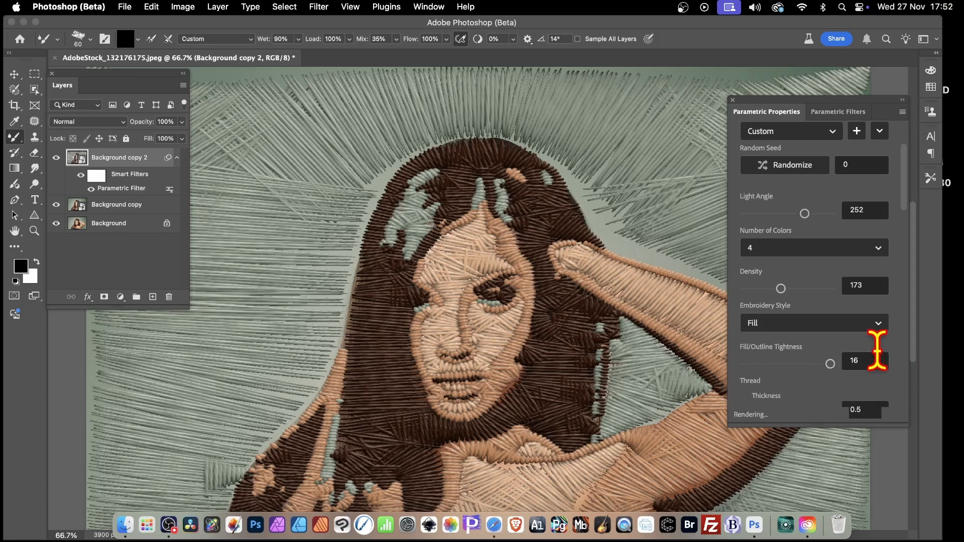
drag(786, 368, 835, 367)
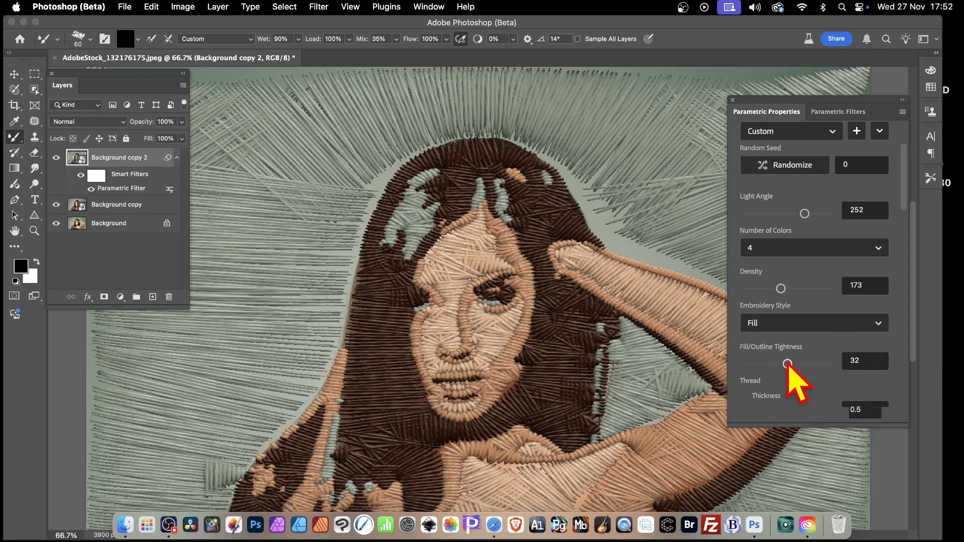
drag(787, 365, 744, 365)
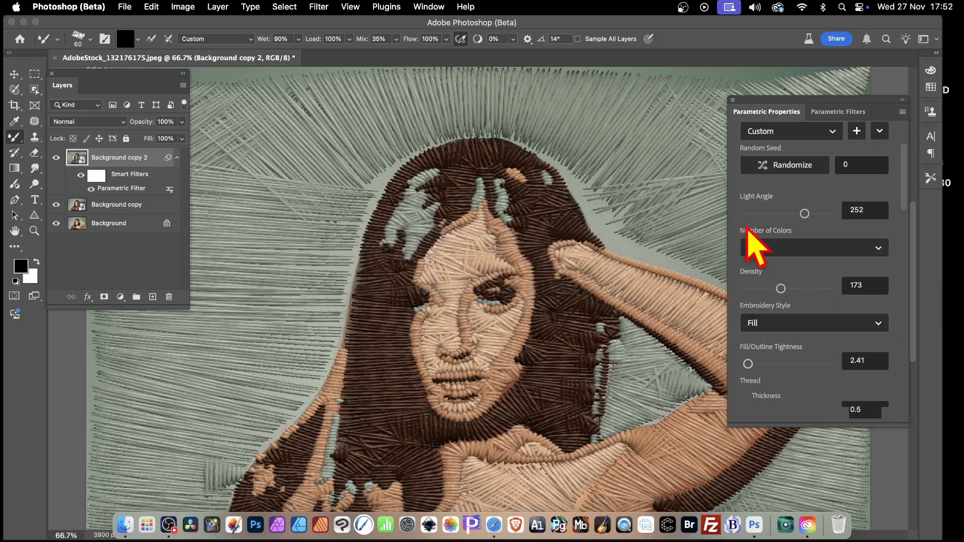
Step: Increase the embroidery's thread thickness to 1
scroll(784, 329, down, 3)
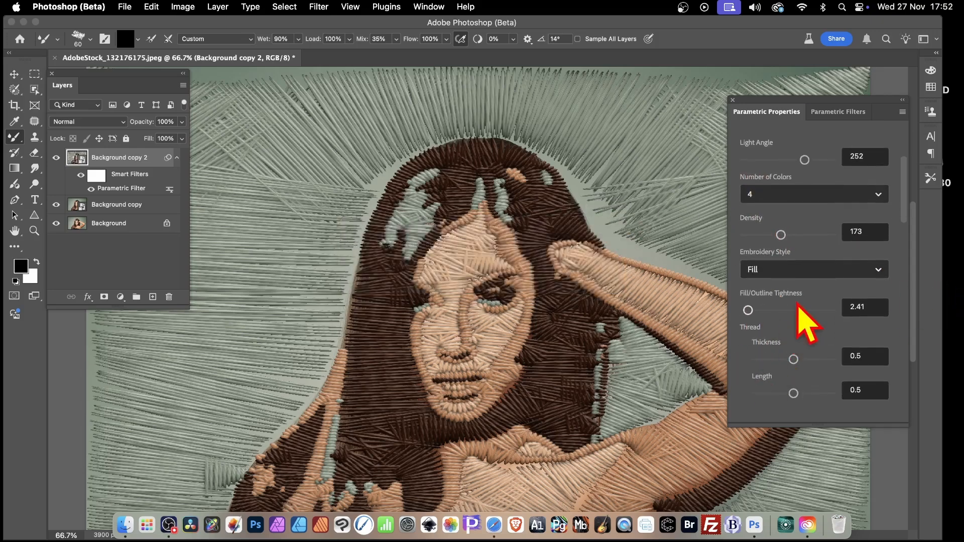
scroll(794, 342, down, 2)
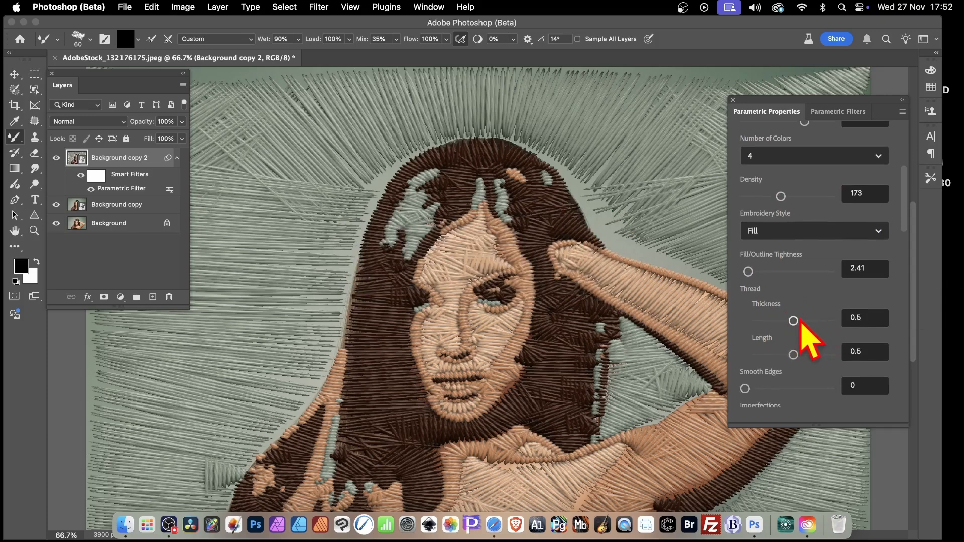
drag(793, 320, 830, 321)
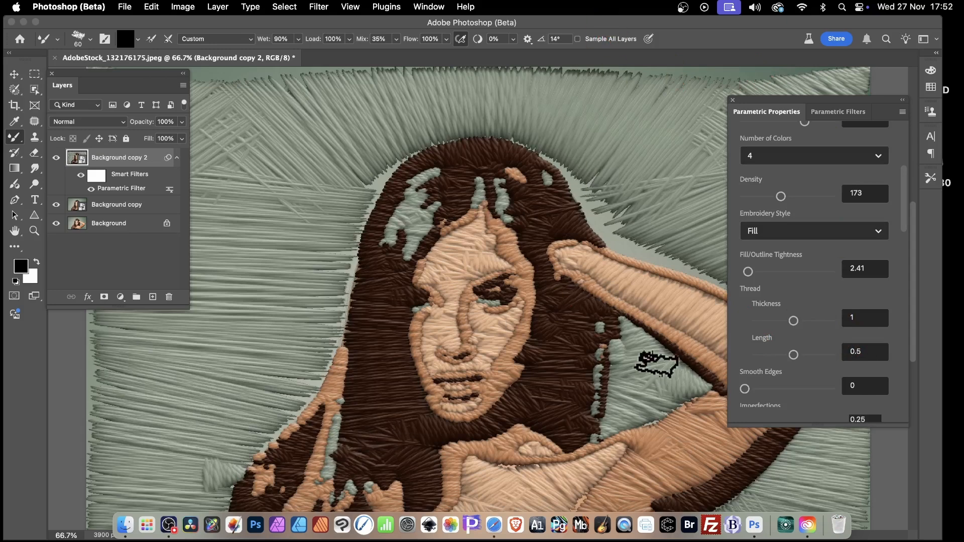
Step: Try longer embroidery threads up to a length of 8 and settle on a thread length of 1.26
mouse_move(867, 351)
mouse_down()
mouse_move(749, 354)
mouse_move(875, 366)
mouse_up()
click(794, 355)
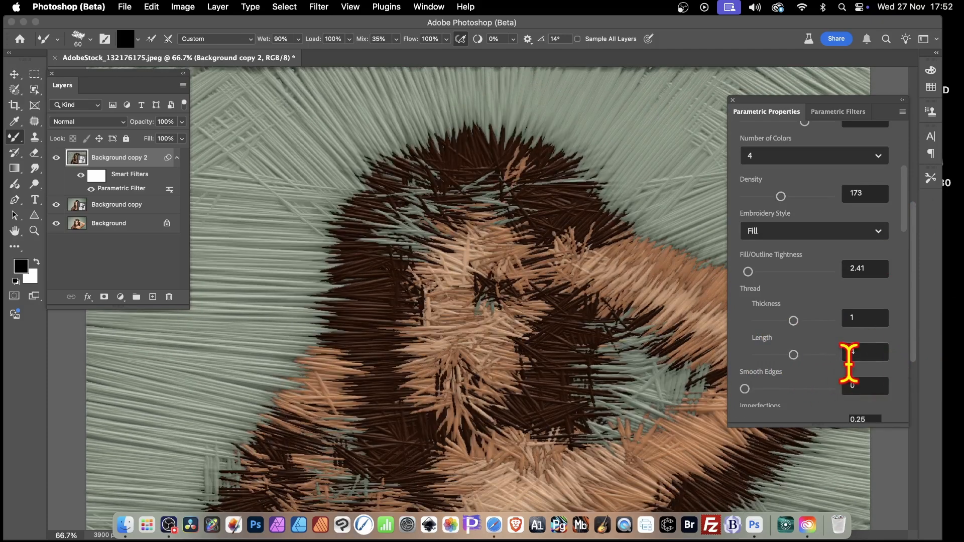
drag(794, 355, 842, 353)
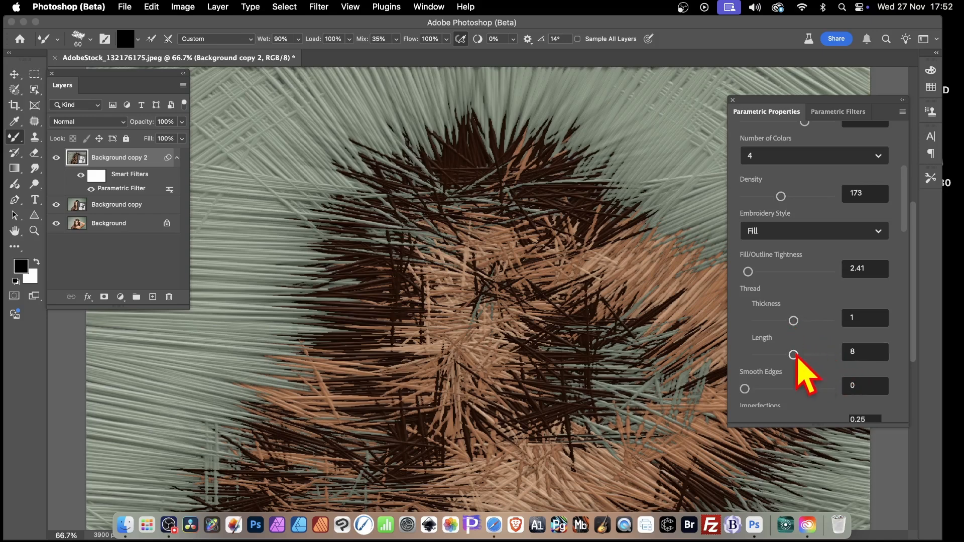
drag(796, 356, 763, 355)
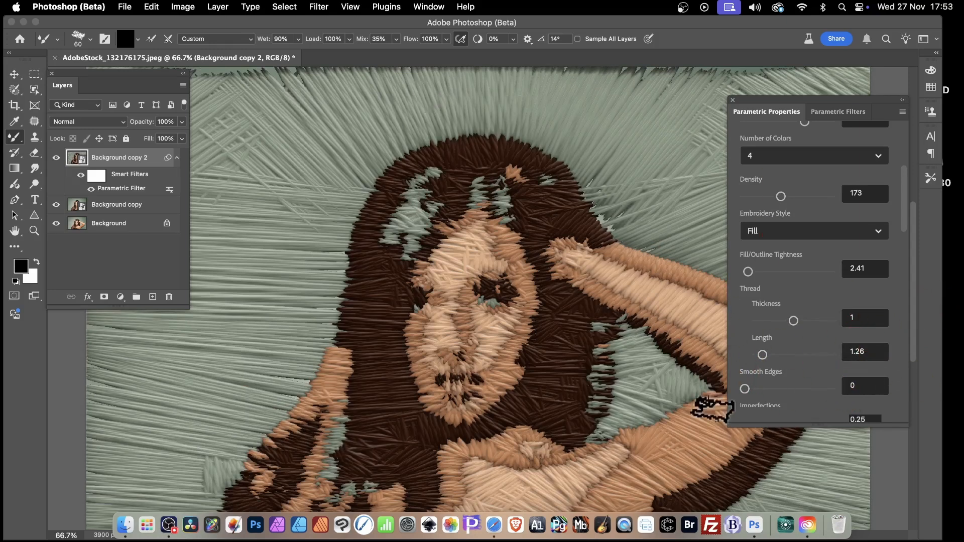
Step: Try Smooth Edges values of 0.86, 1, 2, 3.58 and 4, and settle on 0.64
drag(745, 389, 819, 389)
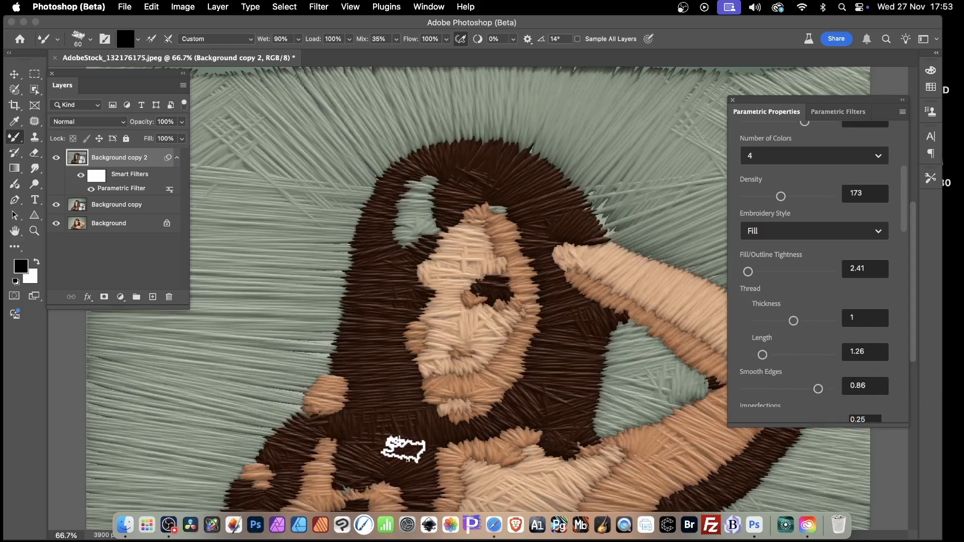
drag(819, 390, 927, 384)
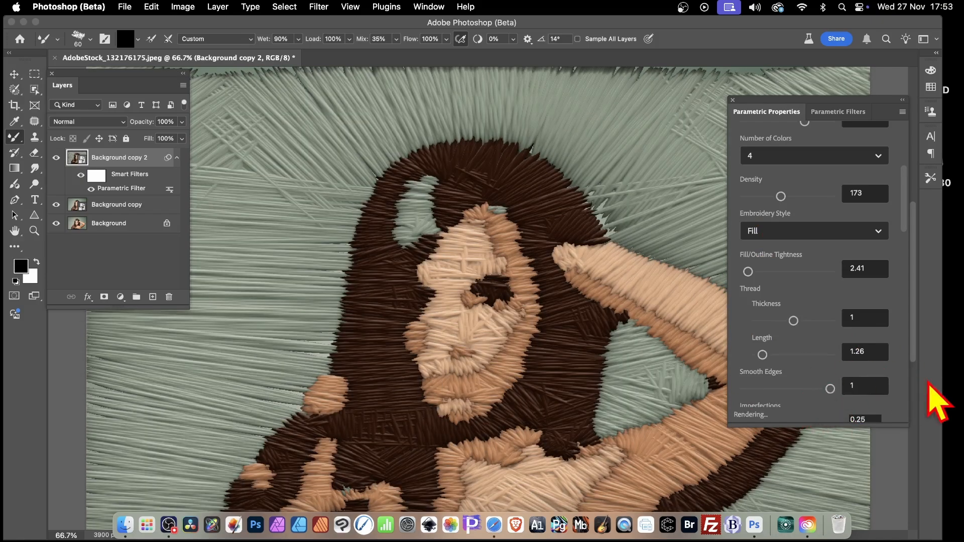
drag(790, 390, 821, 386)
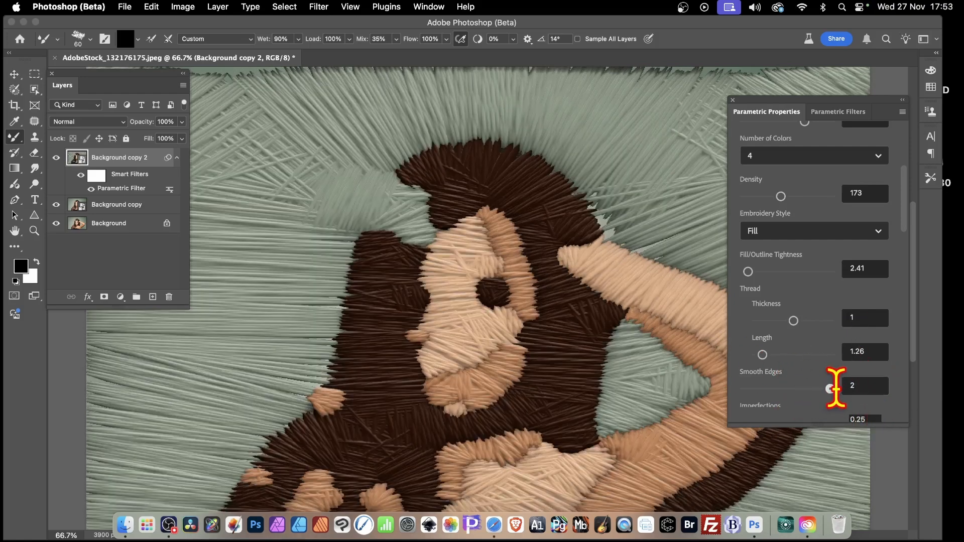
drag(795, 391, 824, 392)
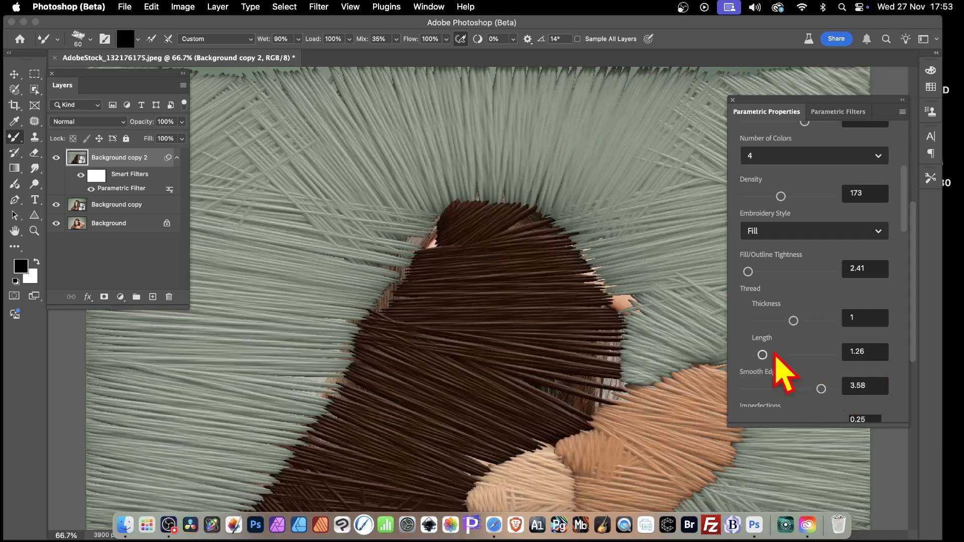
drag(821, 390, 843, 391)
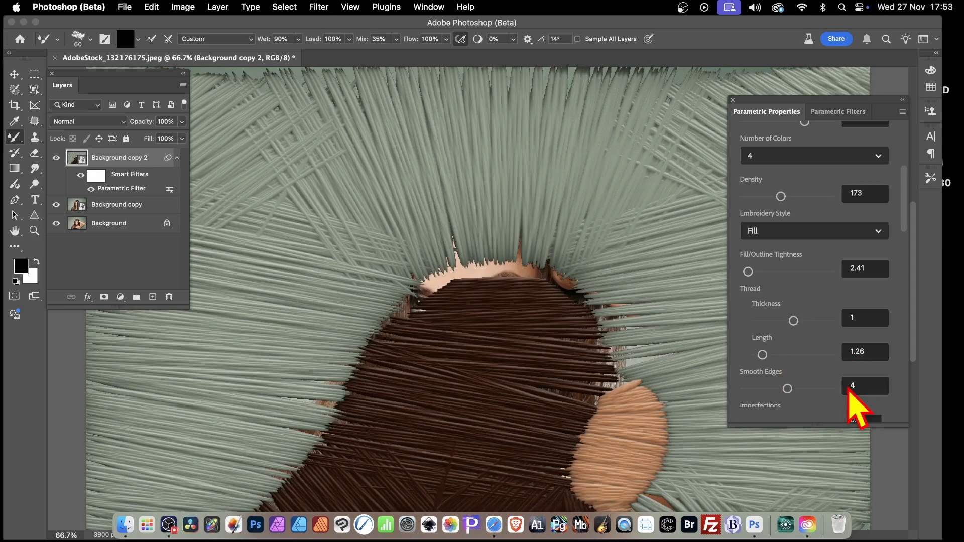
drag(787, 390, 752, 389)
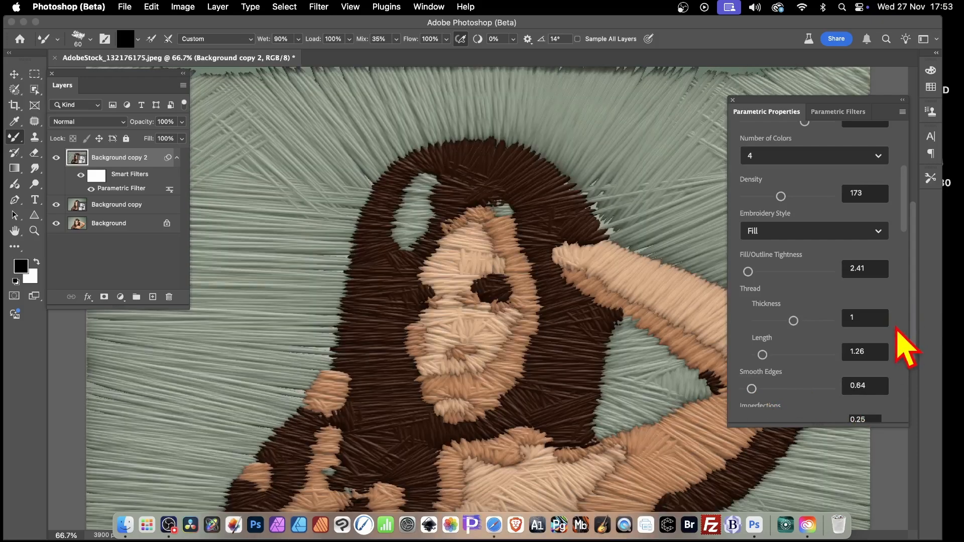
Step: Raise the embroidery's imperfections to 1 and on to 2, and randomize the stitch pattern's seed
scroll(849, 365, down, 3)
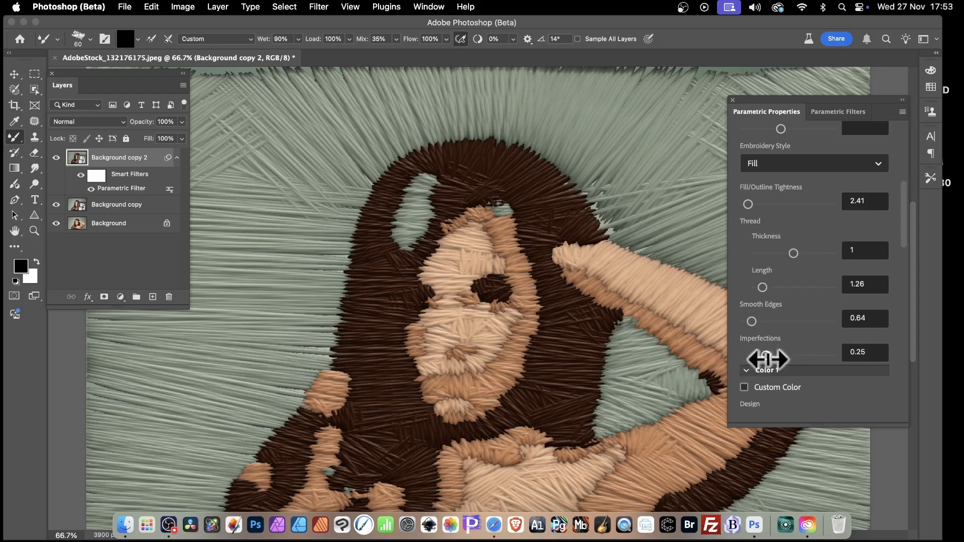
drag(769, 360, 876, 354)
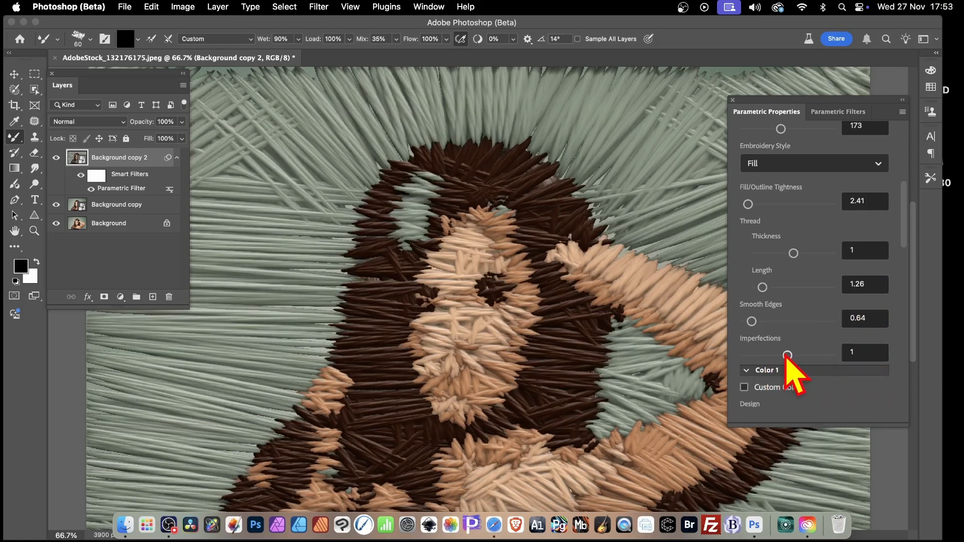
drag(788, 355, 833, 357)
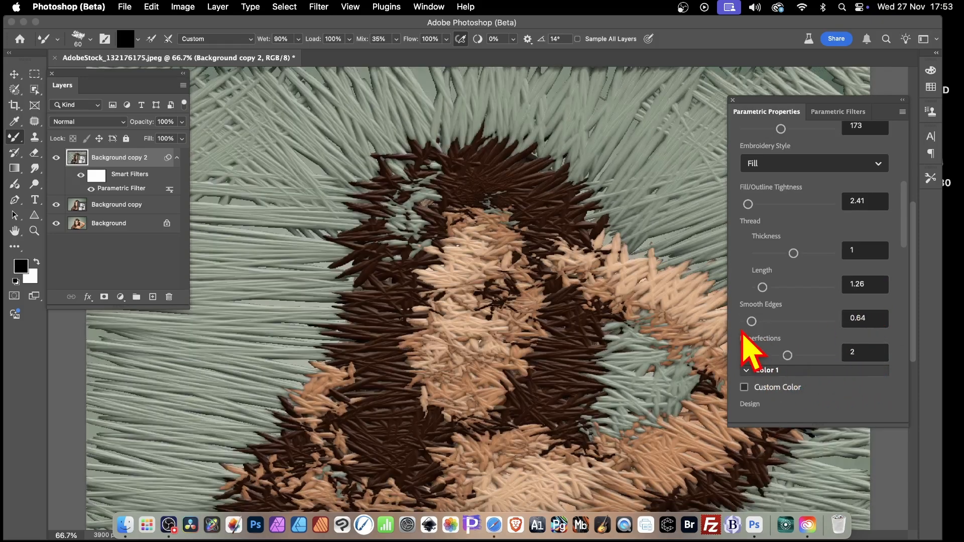
scroll(748, 322, up, 5)
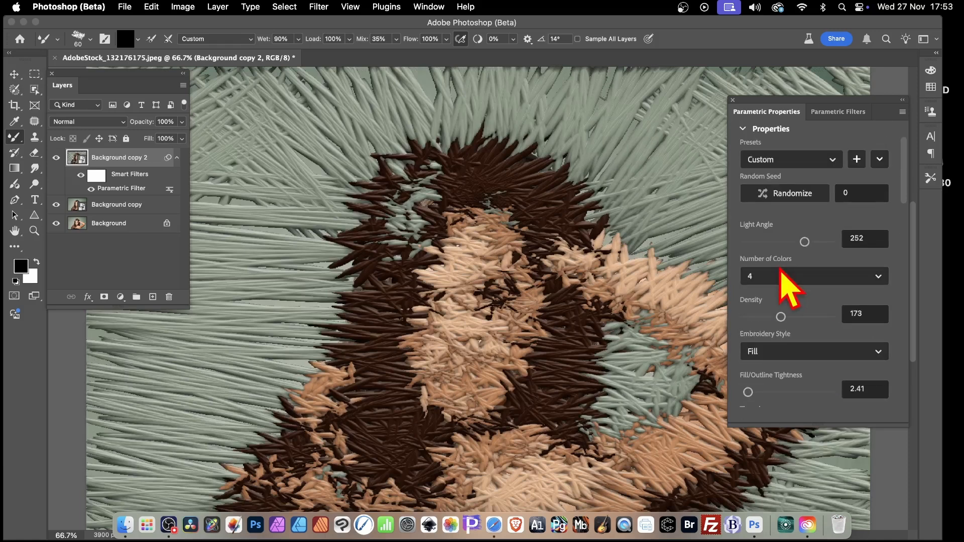
click(799, 194)
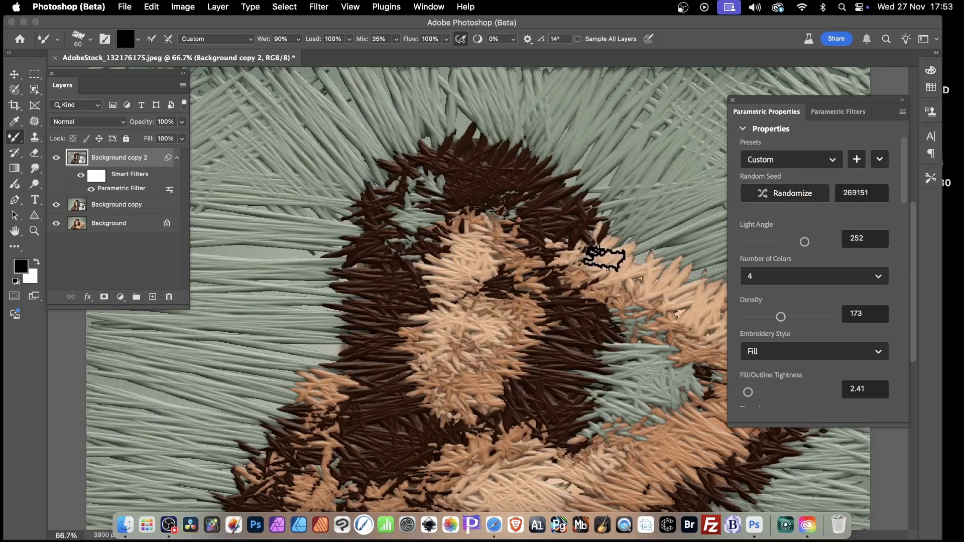
Step: Look through the embroidery's remaining settings, including the design, orientation and height options for each color
scroll(773, 372, down, 5)
scroll(778, 365, down, 3)
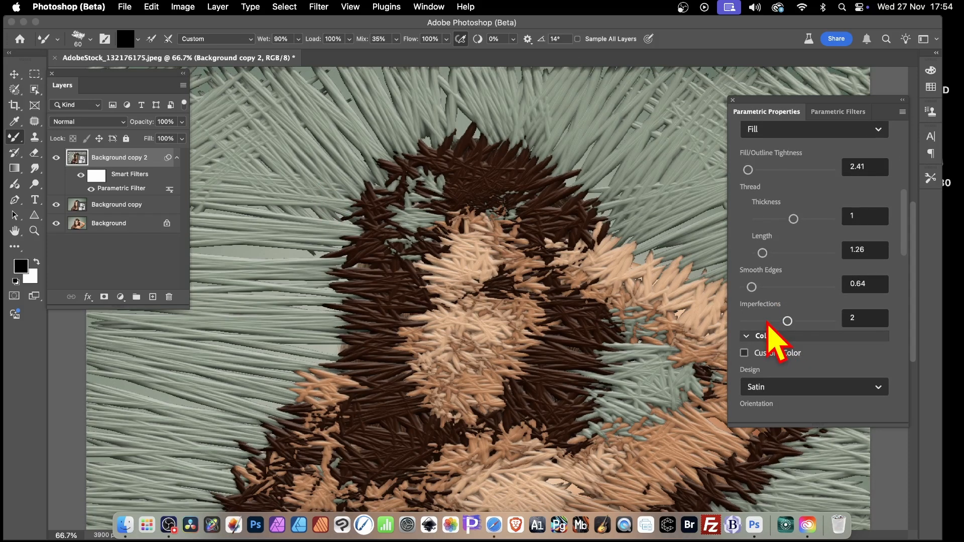
scroll(783, 326, up, 3)
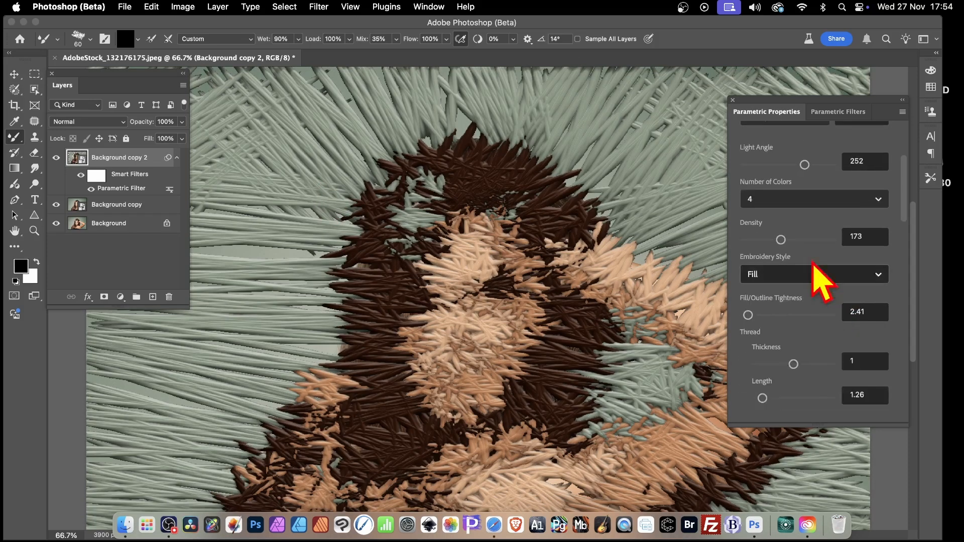
scroll(784, 322, down, 10)
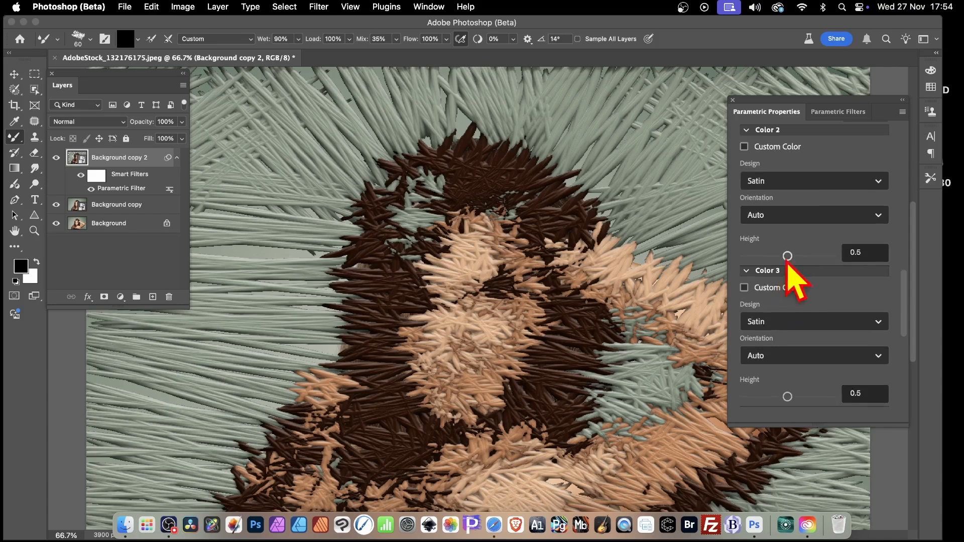
scroll(809, 330, down, 2)
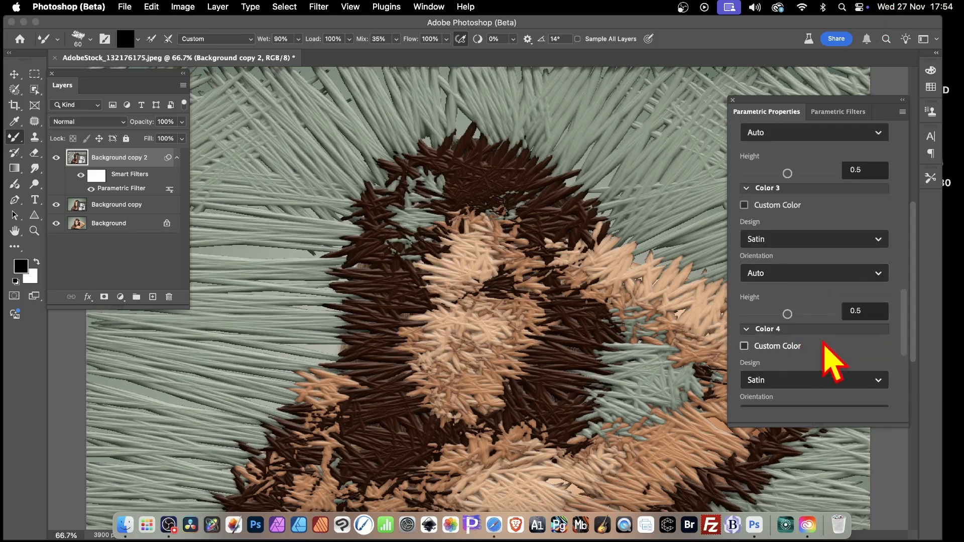
scroll(830, 361, down, 5)
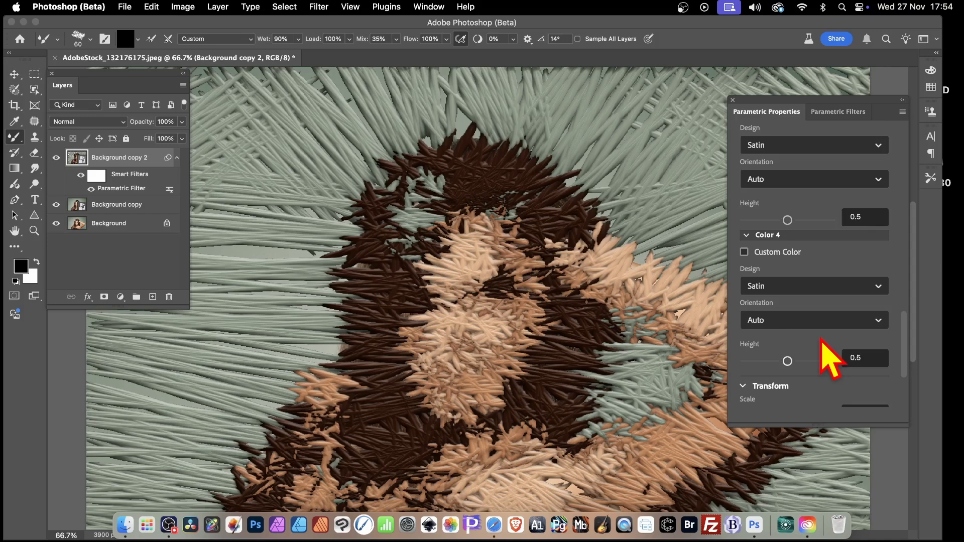
scroll(849, 346, up, 4)
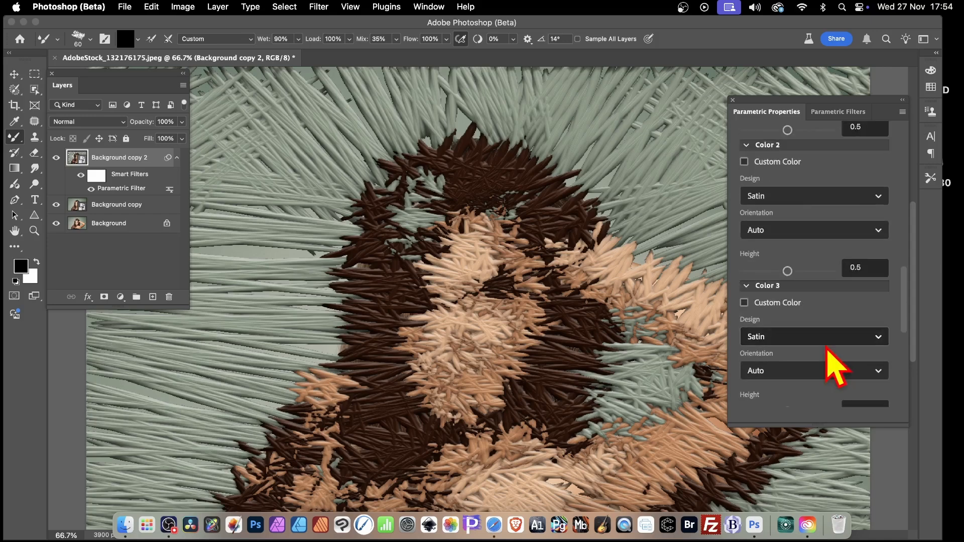
Step: Try the Twill and Split designs for Color 2 and return its design to Satin
click(786, 197)
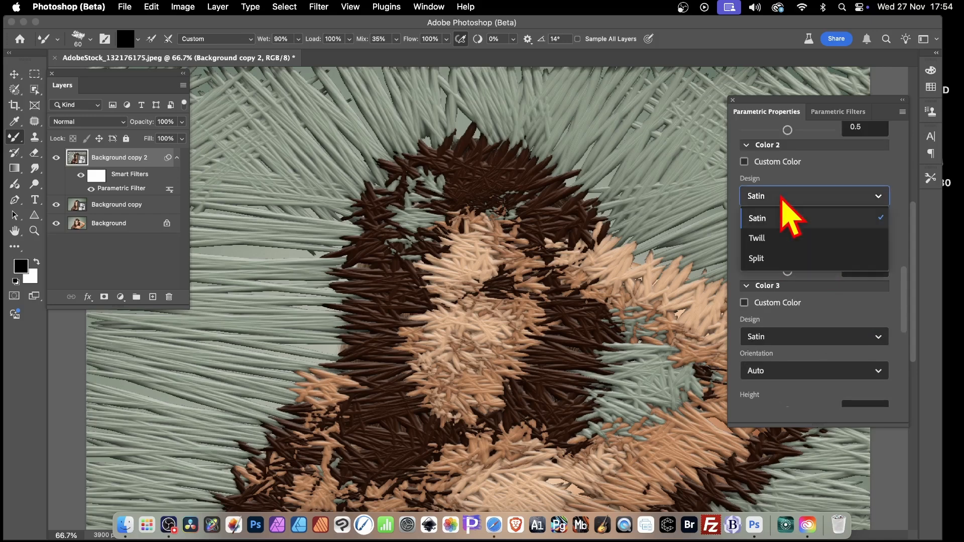
click(764, 240)
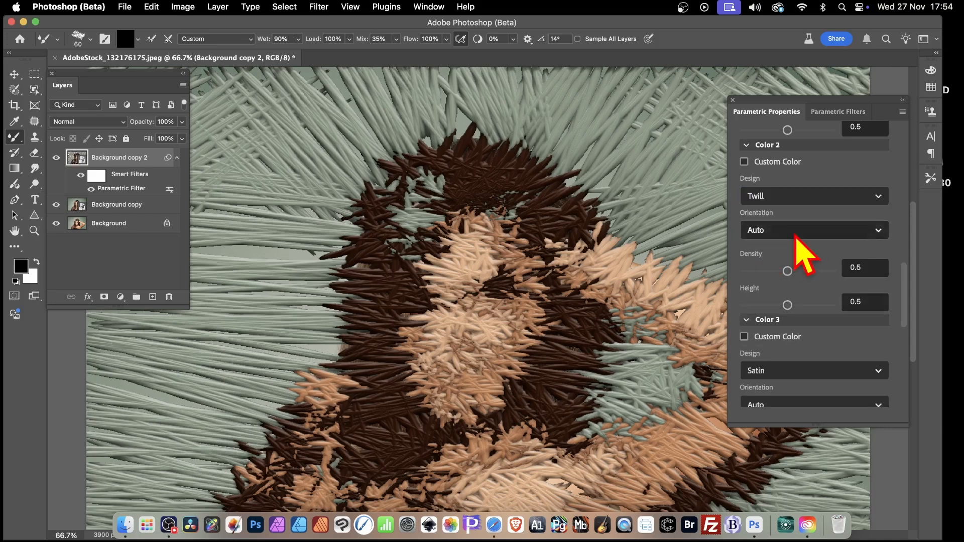
click(790, 196)
click(771, 258)
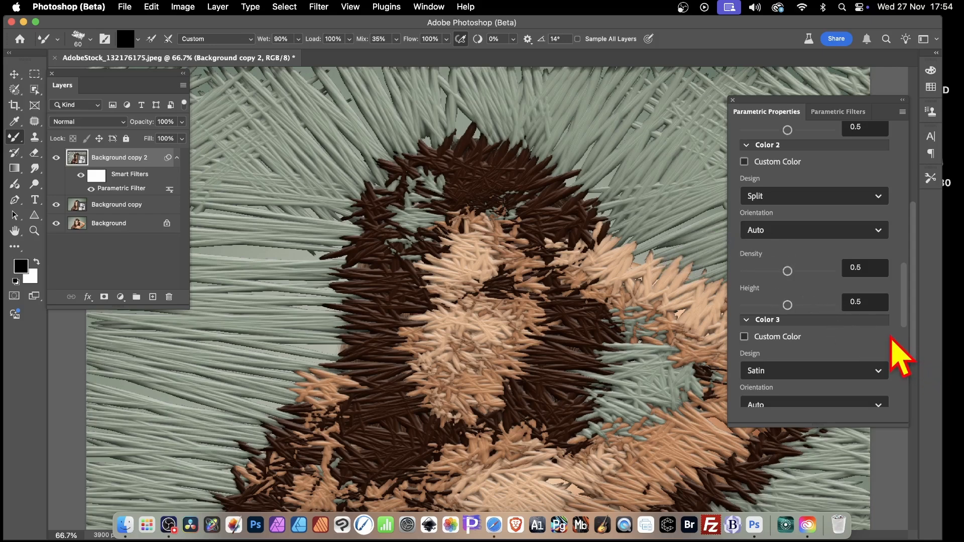
scroll(787, 245, up, 1)
click(797, 206)
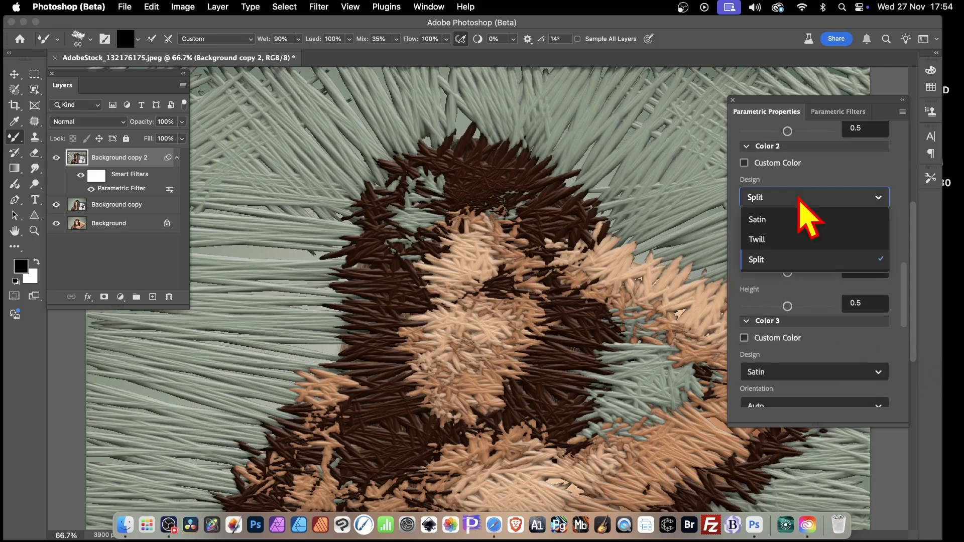
click(791, 216)
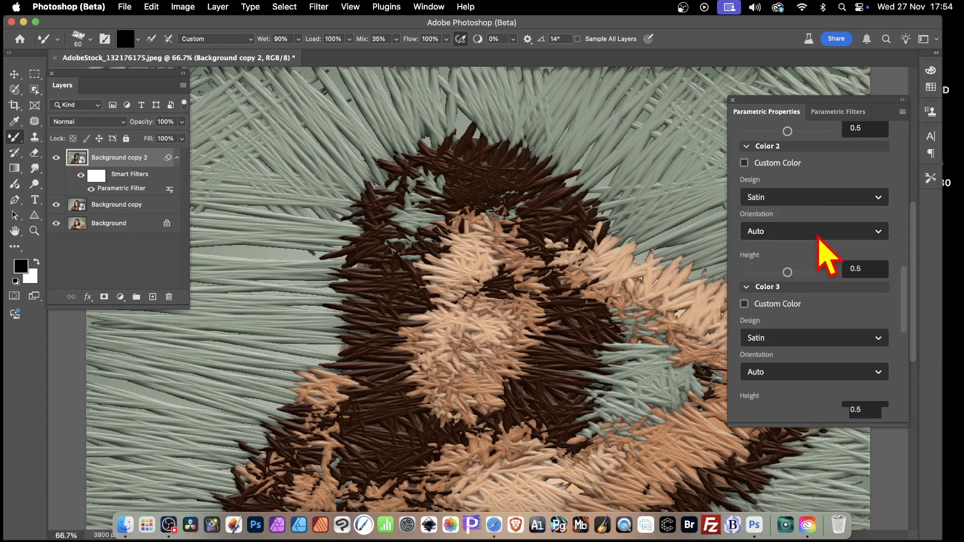
Step: Set Color 2's stitch orientation to 45 deg and raise its height to 0.82
click(815, 230)
click(770, 296)
drag(788, 273, 817, 276)
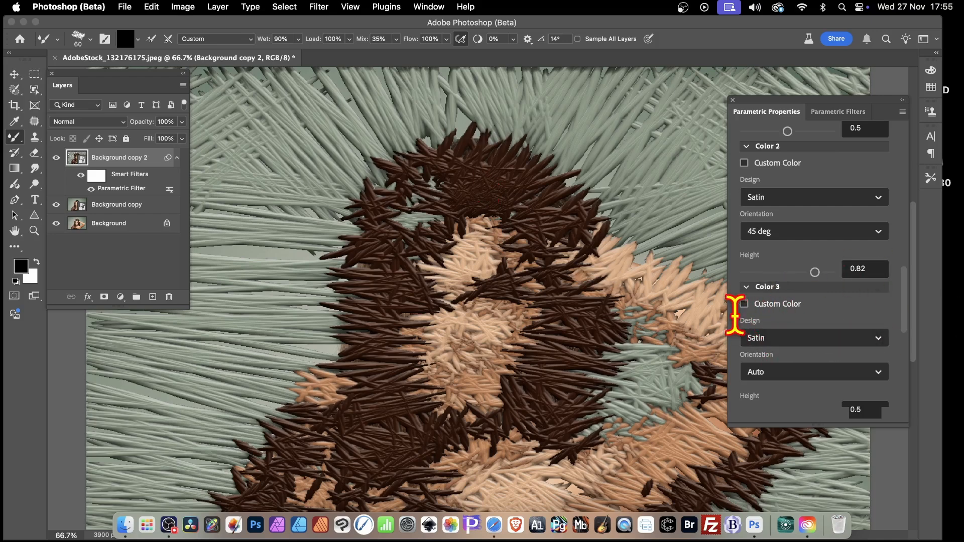
Step: Enable a custom color for Color 3 and make it bright red, f90606
click(745, 303)
click(879, 323)
click(671, 285)
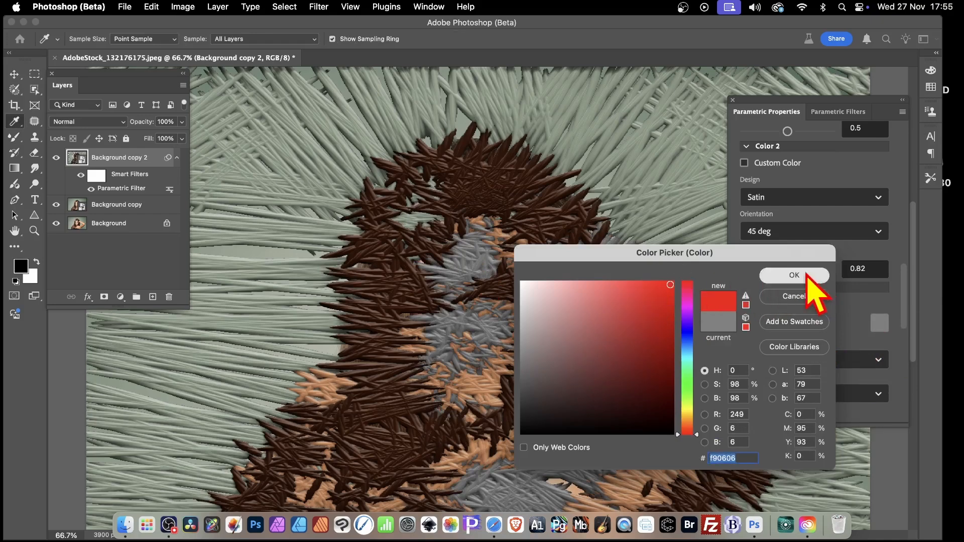
click(775, 275)
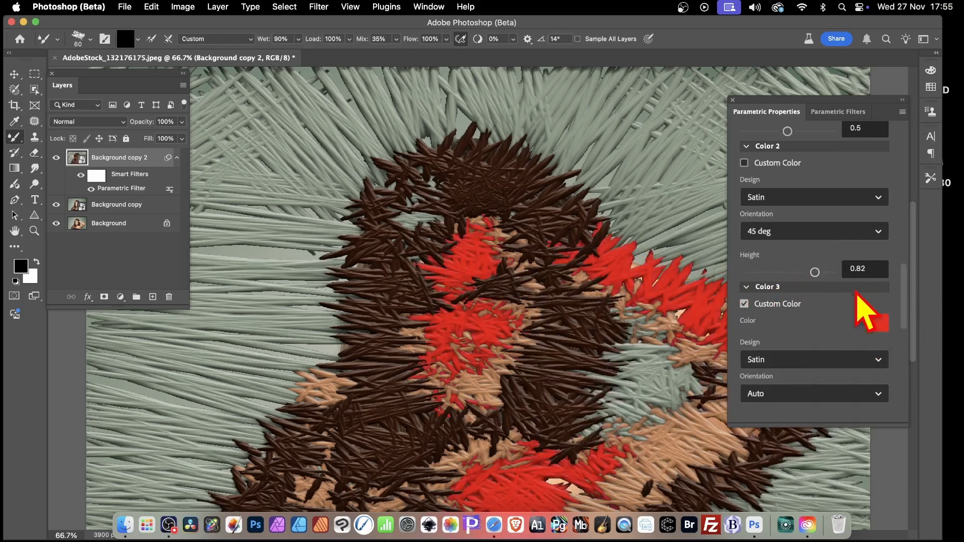
Step: Try a height of 0.85 for Color 3 and settle on 0.04
scroll(828, 329, down, 5)
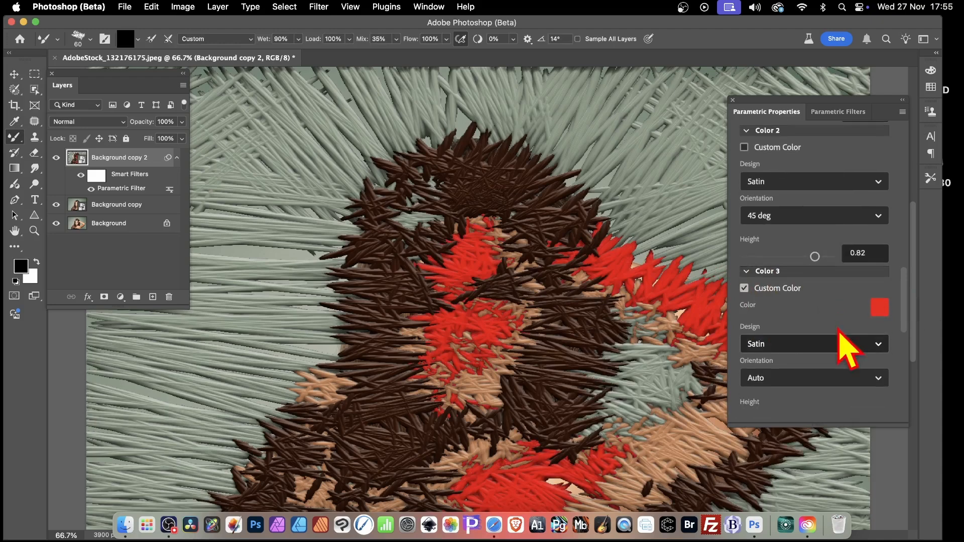
scroll(786, 344, down, 1)
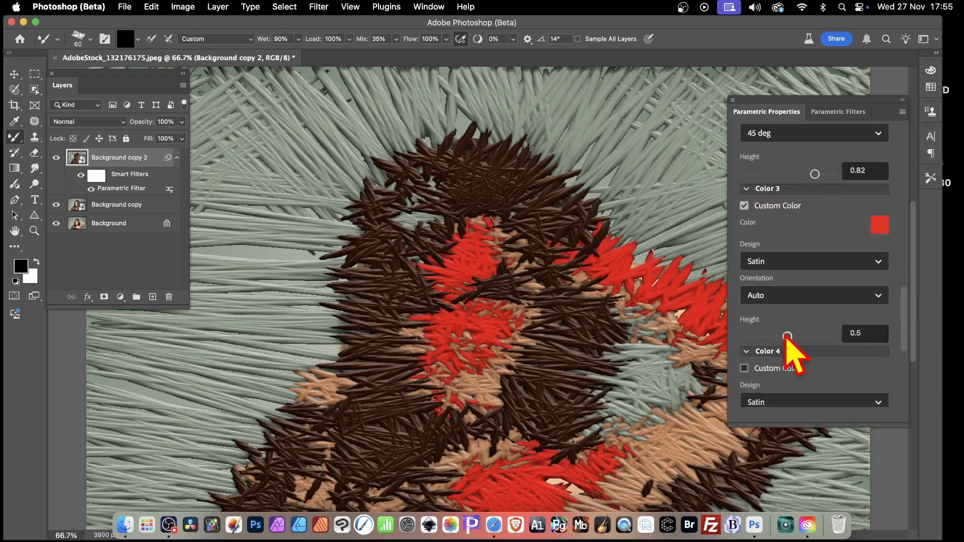
drag(788, 336, 818, 336)
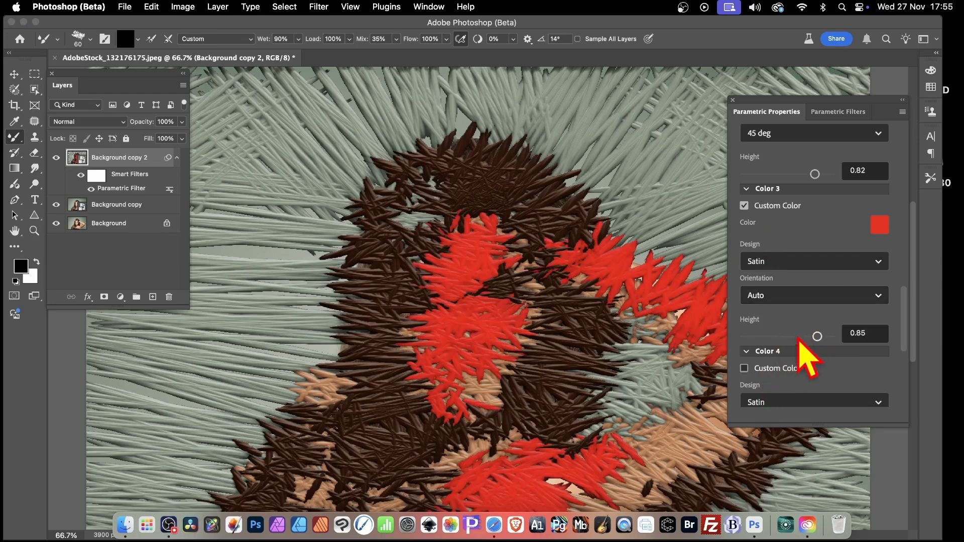
drag(817, 336, 749, 336)
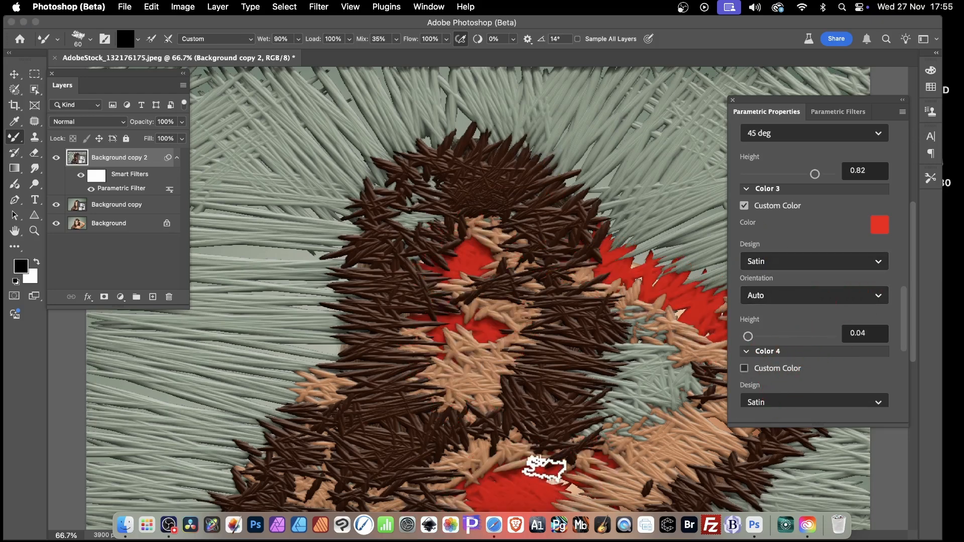
Step: Set the embroidery transform's Repeat X to 3, its rotation to 45 and its scale to 5.4
scroll(856, 321, down, 5)
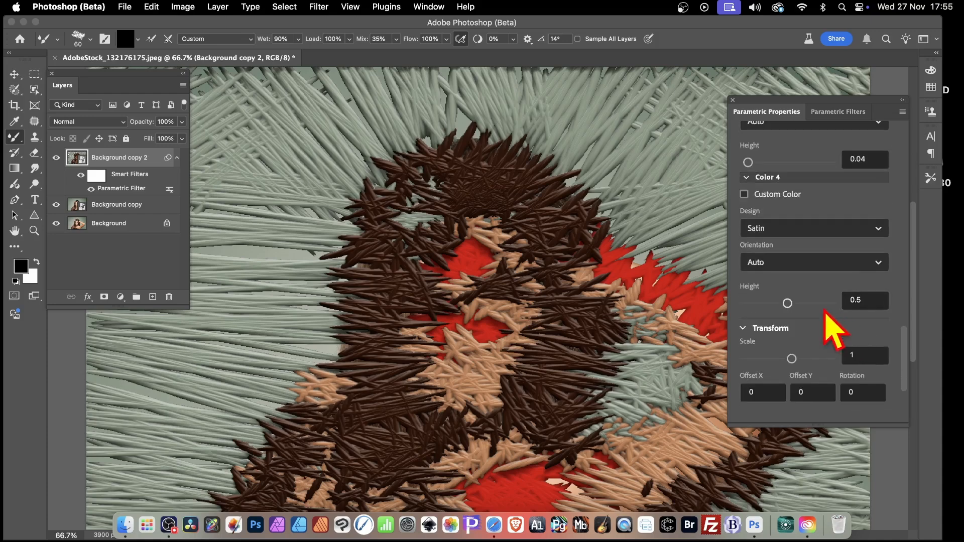
scroll(804, 327, down, 2)
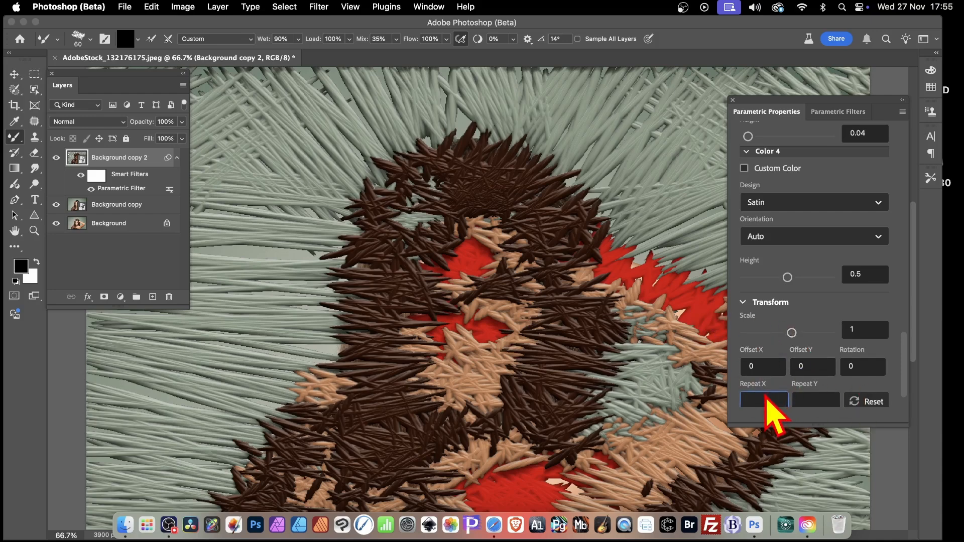
click(800, 417)
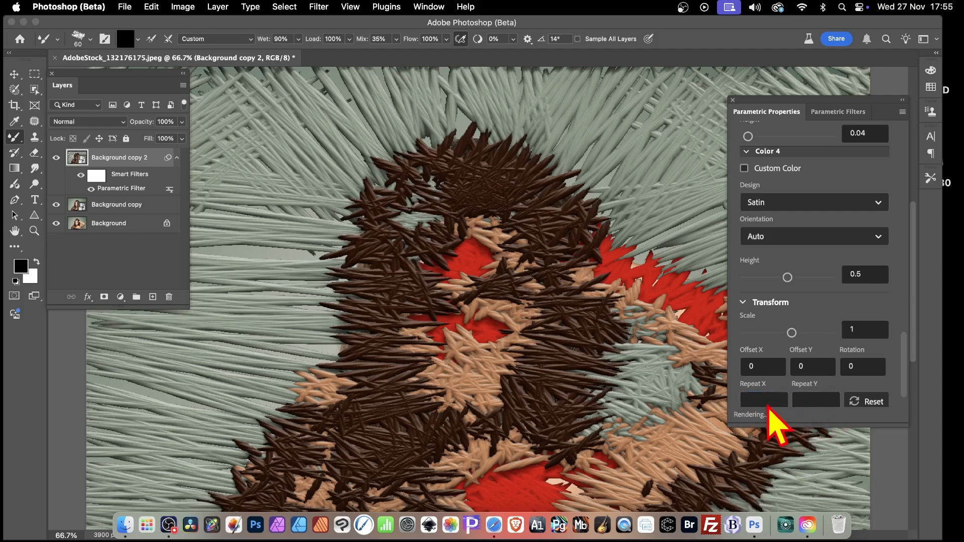
click(757, 402)
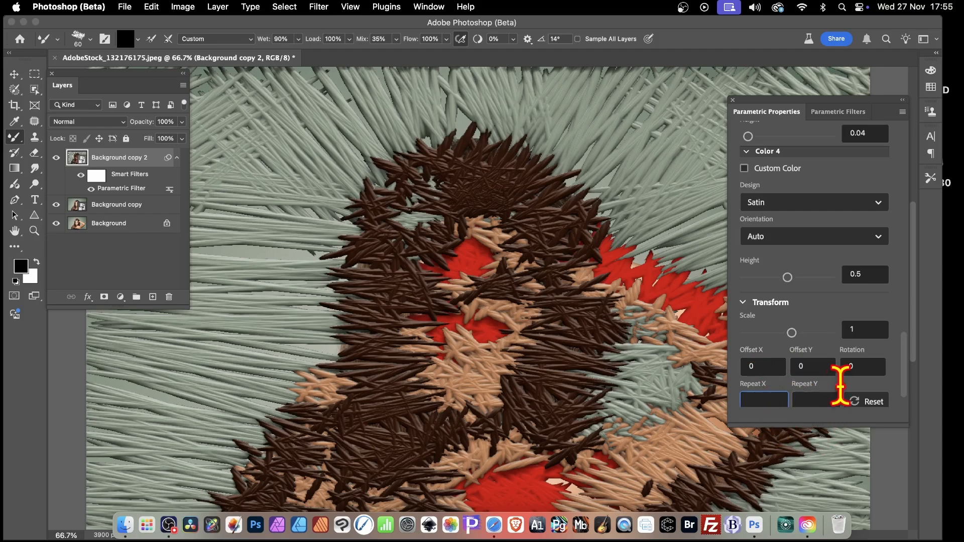
click(806, 369)
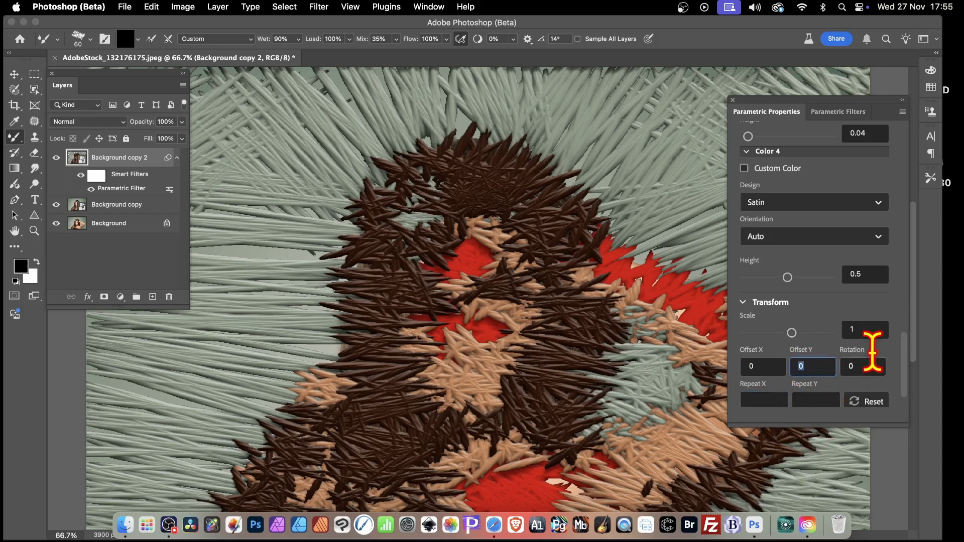
click(853, 371)
text(45)
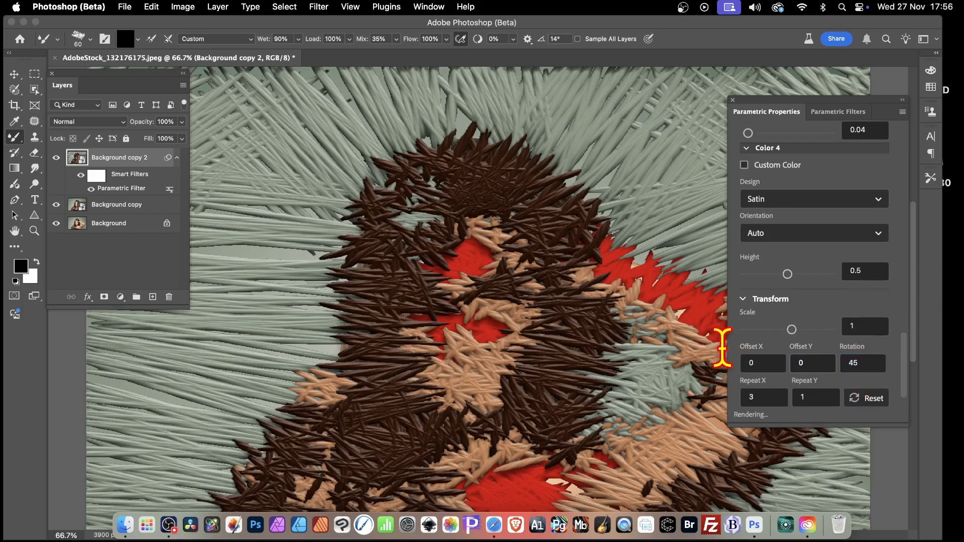
drag(792, 333, 811, 331)
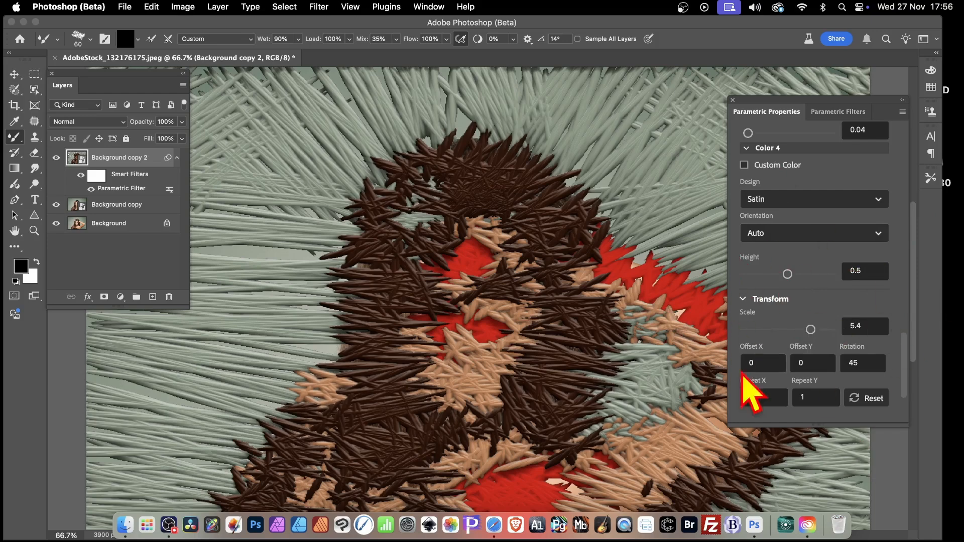
Step: Look back over the embroidery's main settings and display the library of available parametric filters
scroll(840, 291, up, 5)
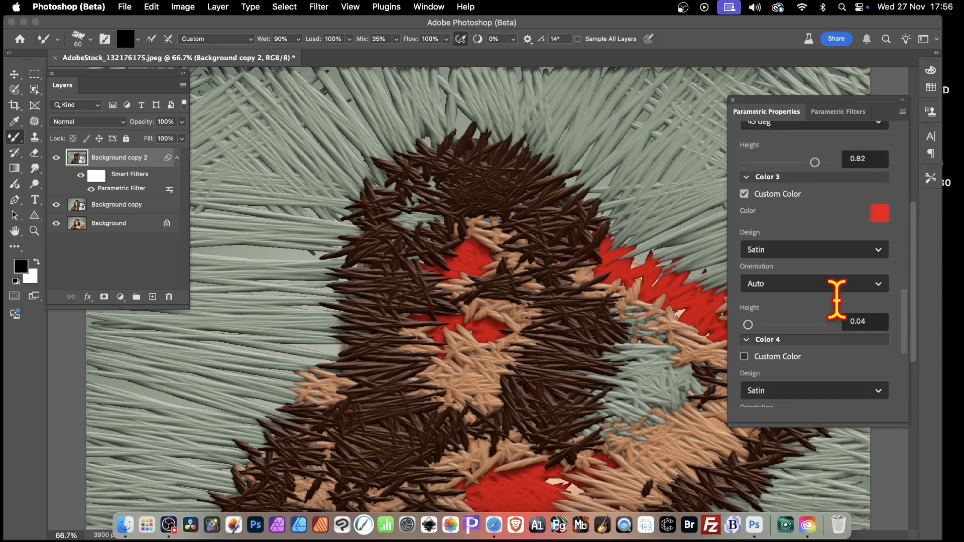
scroll(839, 277, up, 5)
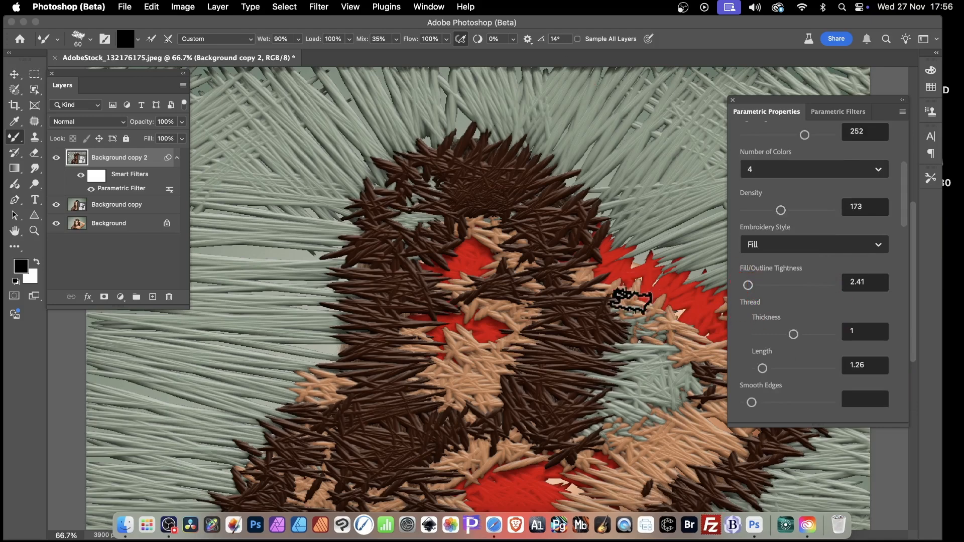
click(838, 113)
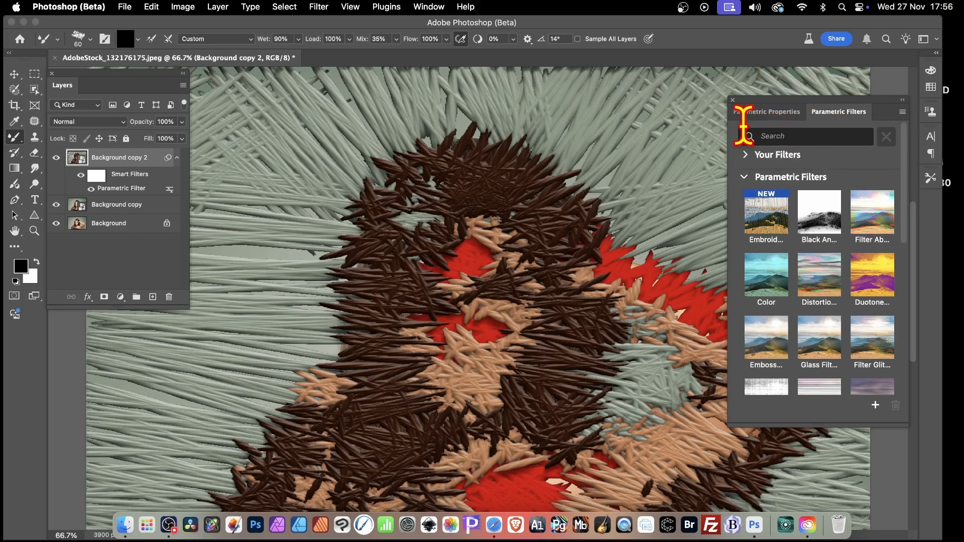
Step: Try the Color Burn blend mode on the Background copy 2 layer and return it to Normal
drag(117, 77, 243, 152)
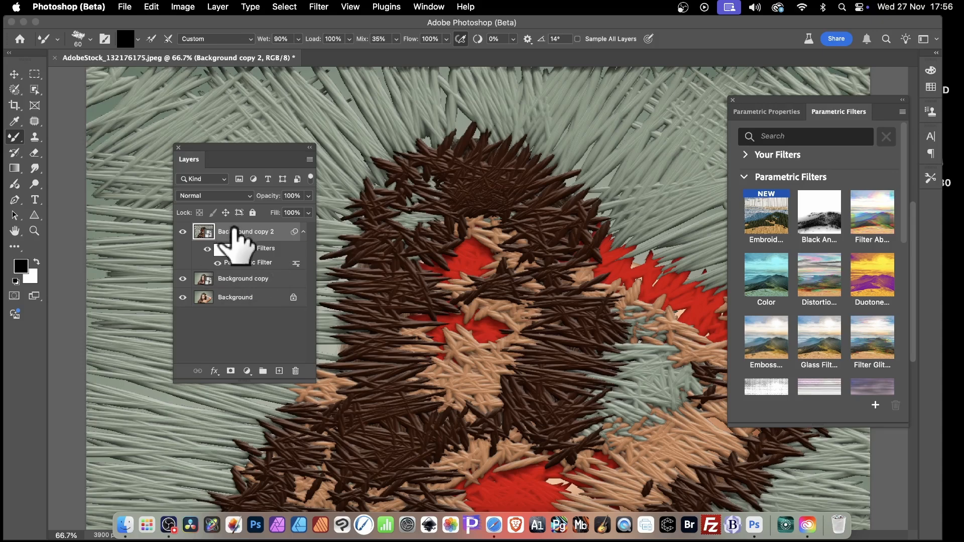
click(223, 196)
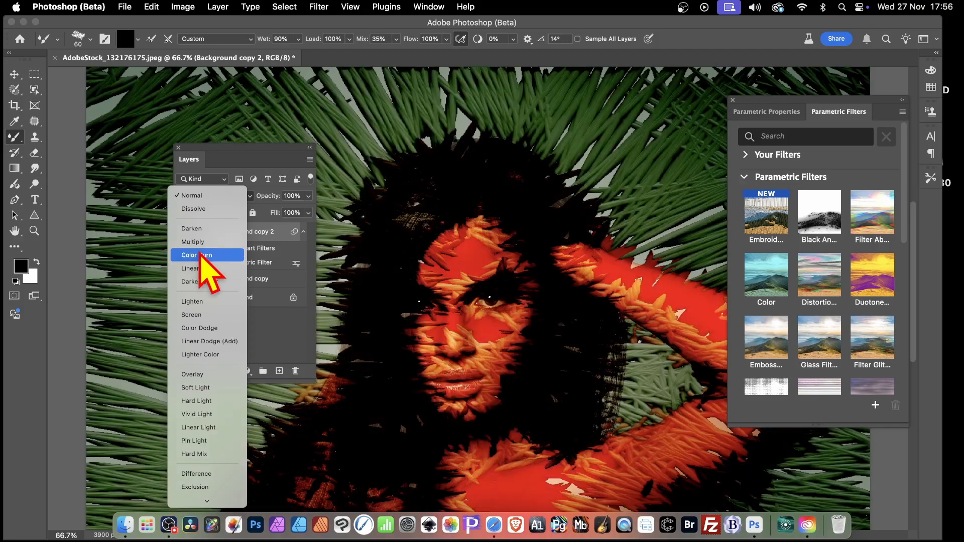
click(203, 255)
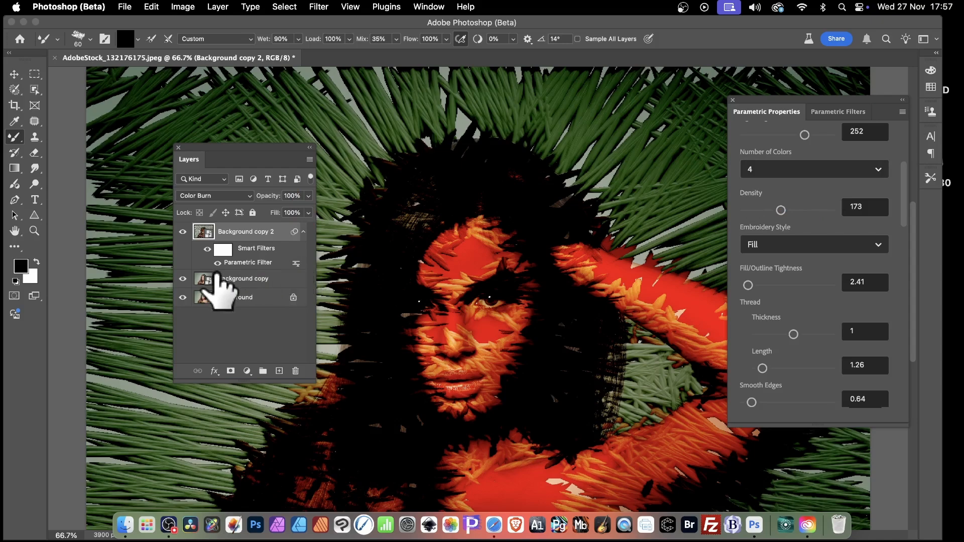
click(221, 195)
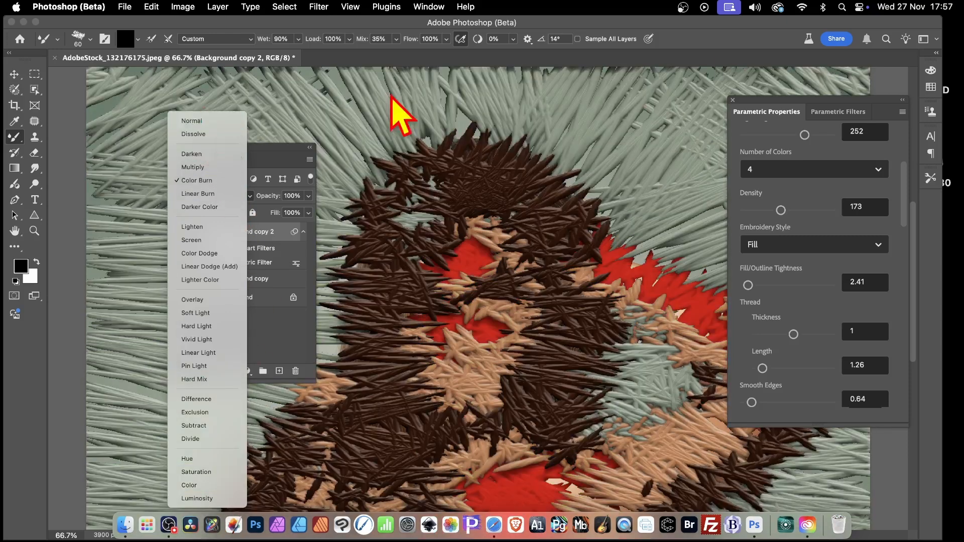
click(392, 95)
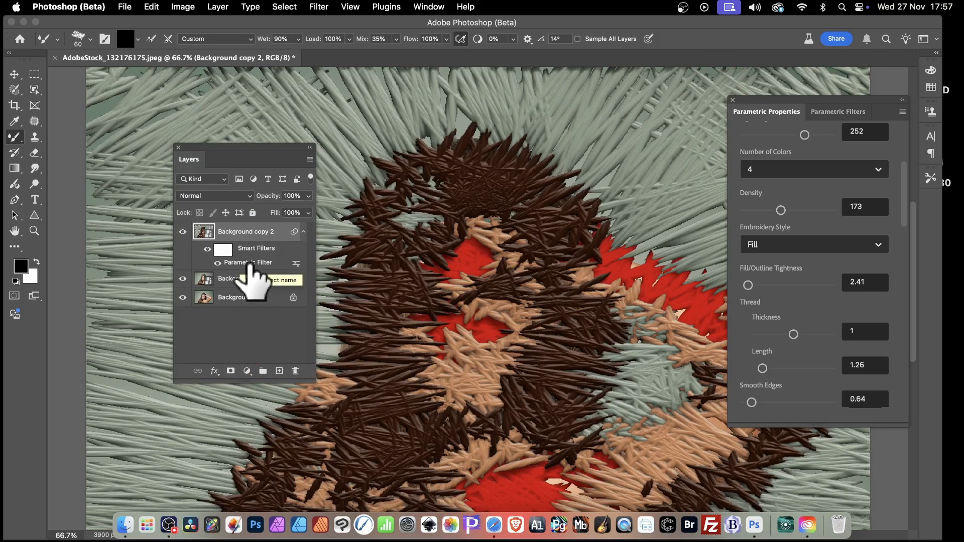
Step: Duplicate the Parametric Filter on the Background copy 2 layer and move its properties closer to the layer stack
mouse_move(249, 264)
mouse_down()
mouse_move(247, 249)
mouse_move(249, 261)
mouse_up()
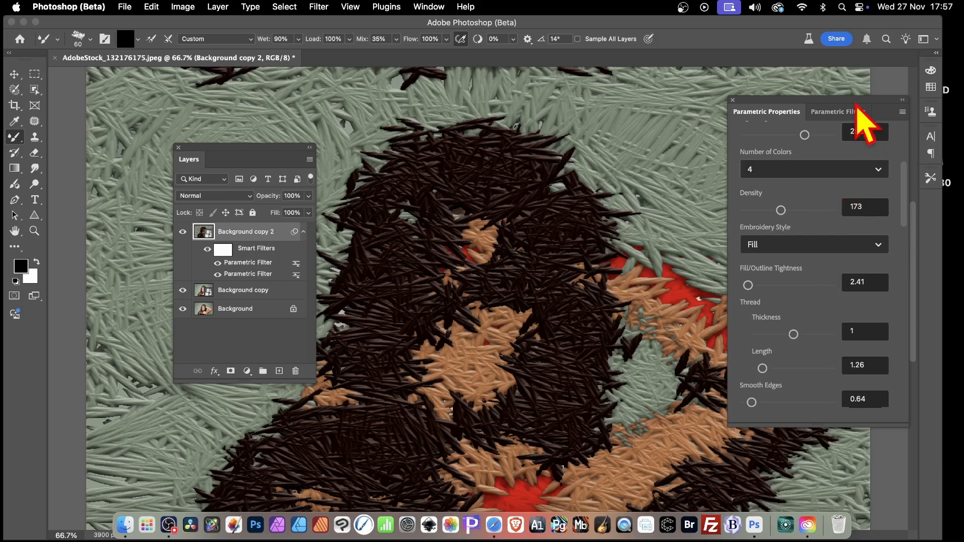
drag(820, 102, 756, 107)
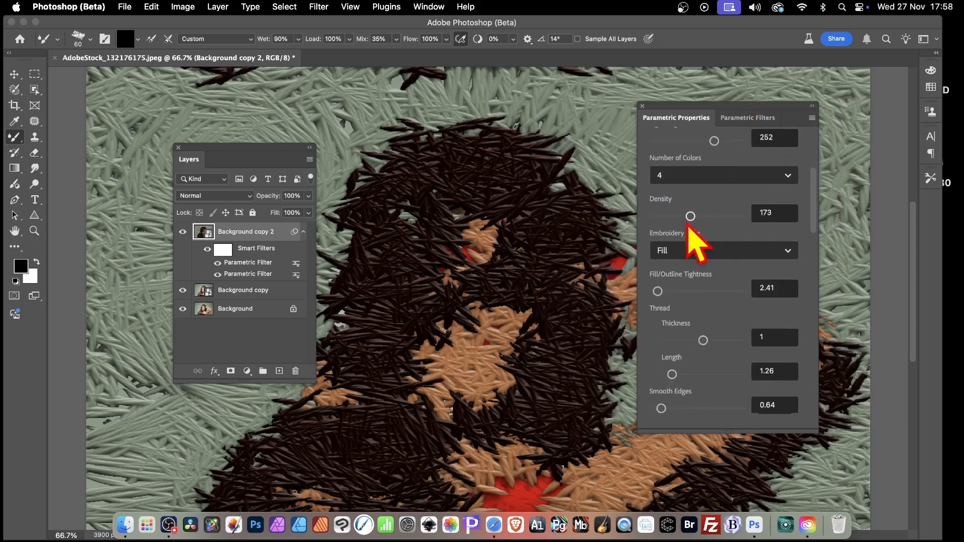
Step: Lower the embroidery's density to 104 and raise its Fill/Outline Tightness to 20.33
drag(689, 216, 663, 216)
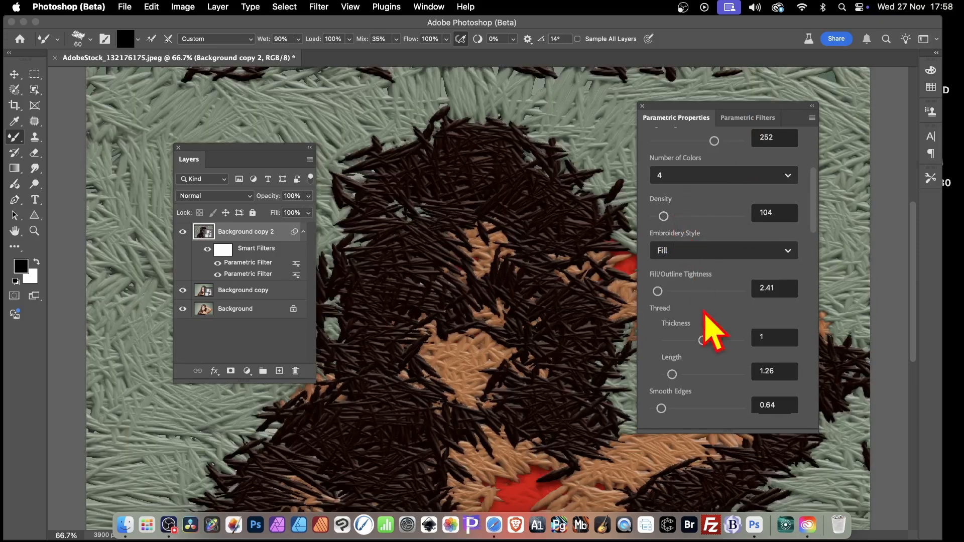
drag(658, 291, 681, 291)
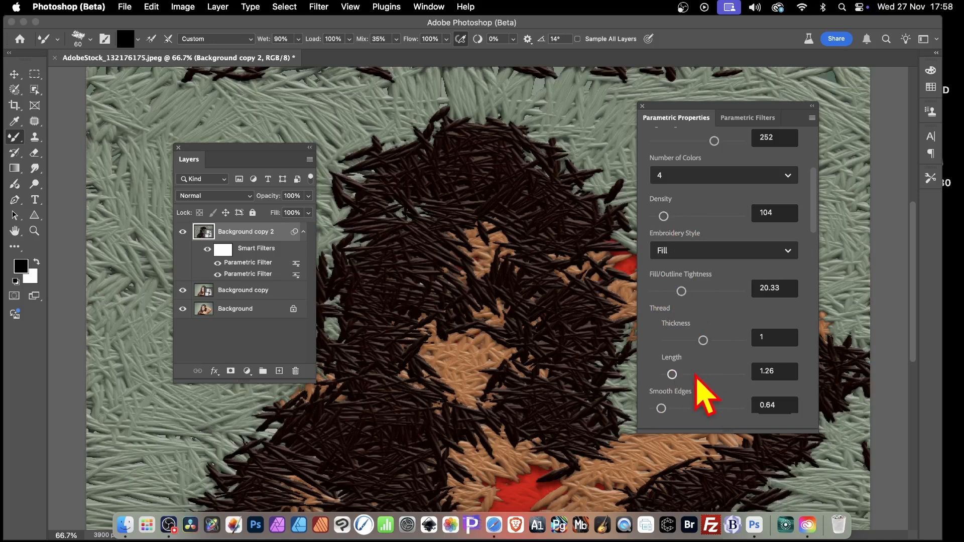
Step: Try a thread length of 11.23, settle on 1.08, and reduce the thread thickness to 0.61
drag(672, 375, 718, 375)
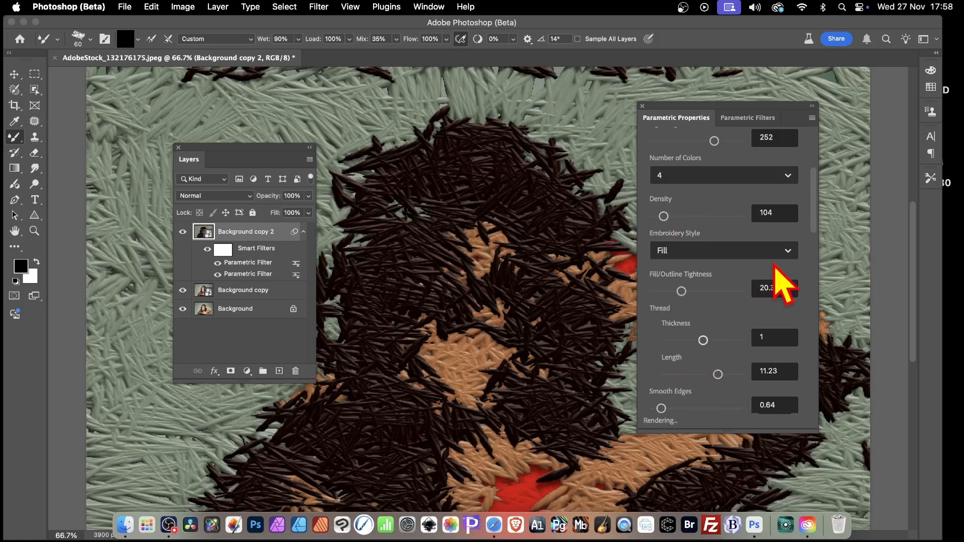
scroll(748, 271, up, 1)
scroll(753, 261, up, 1)
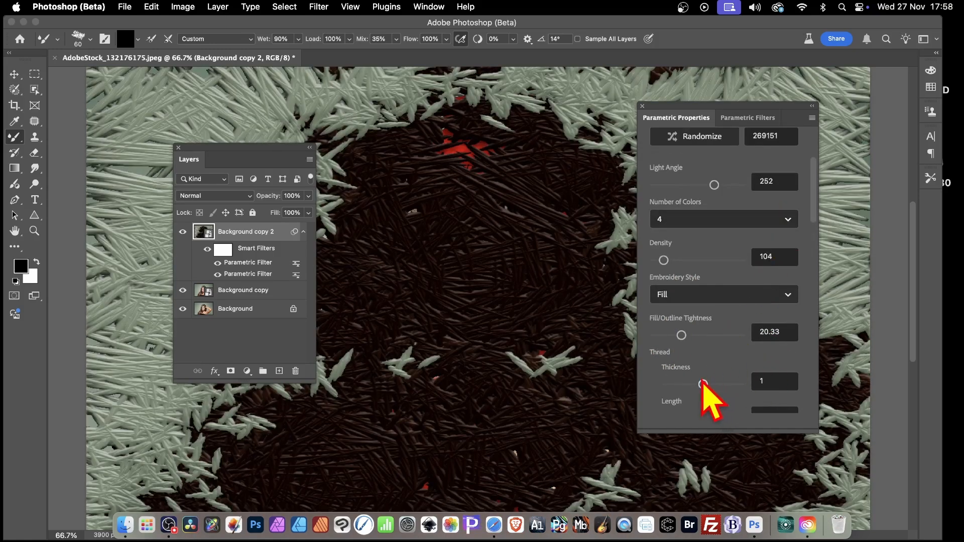
scroll(728, 301, down, 2)
drag(718, 392, 671, 392)
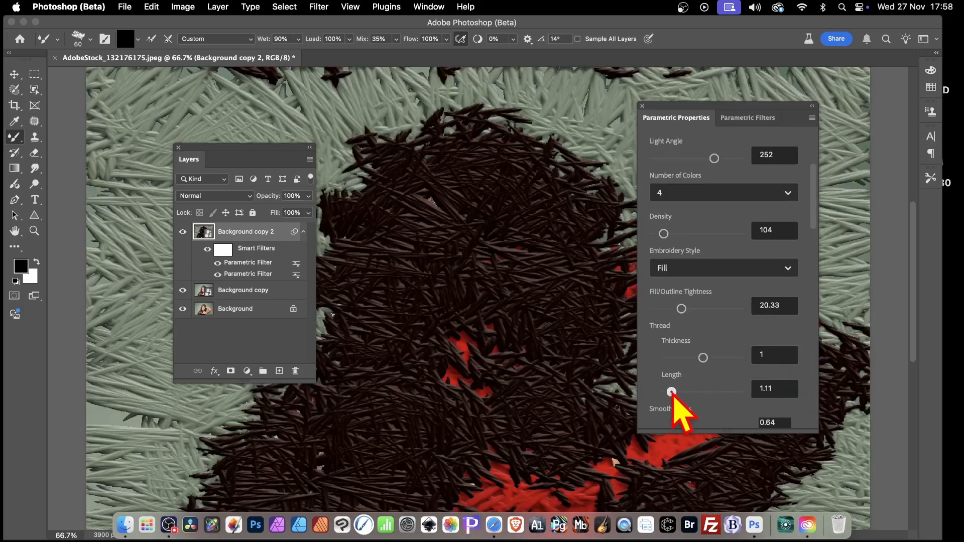
drag(704, 357, 689, 358)
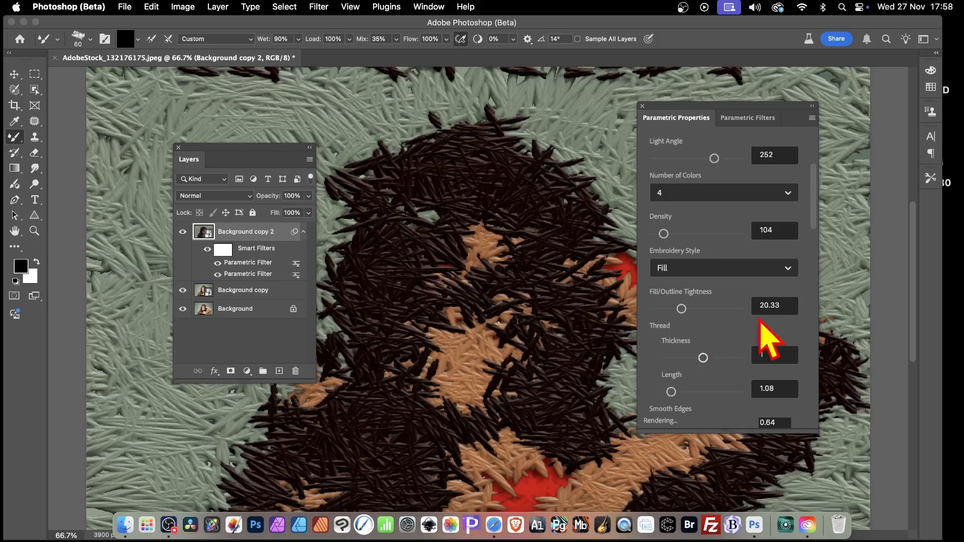
Step: Randomize the embroidery's seed and look through the settings for Colors 1 to 3
scroll(743, 215, up, 5)
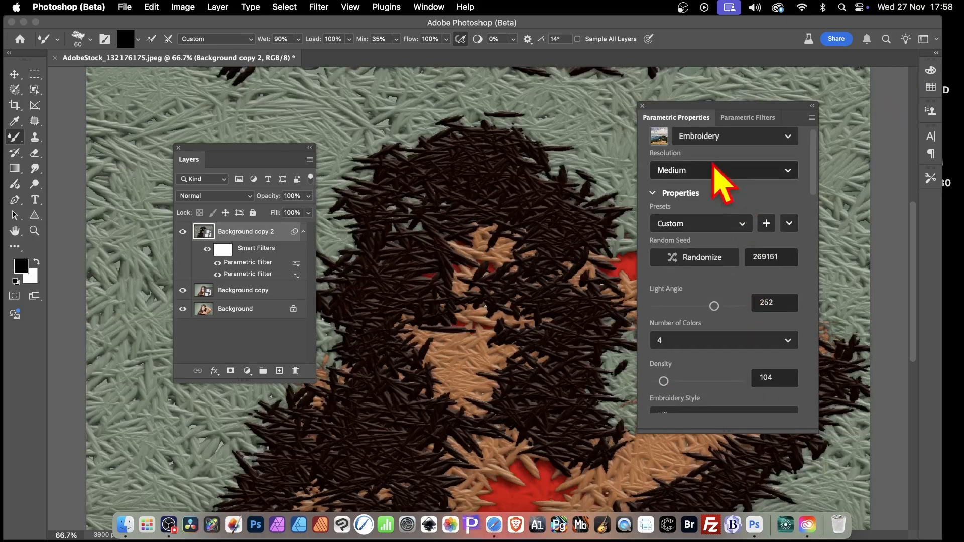
click(705, 259)
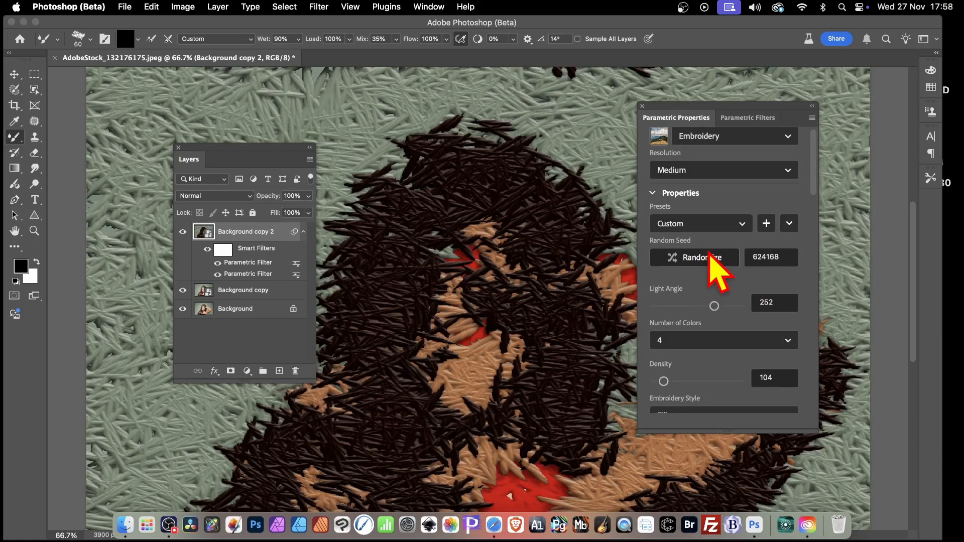
scroll(732, 308, down, 10)
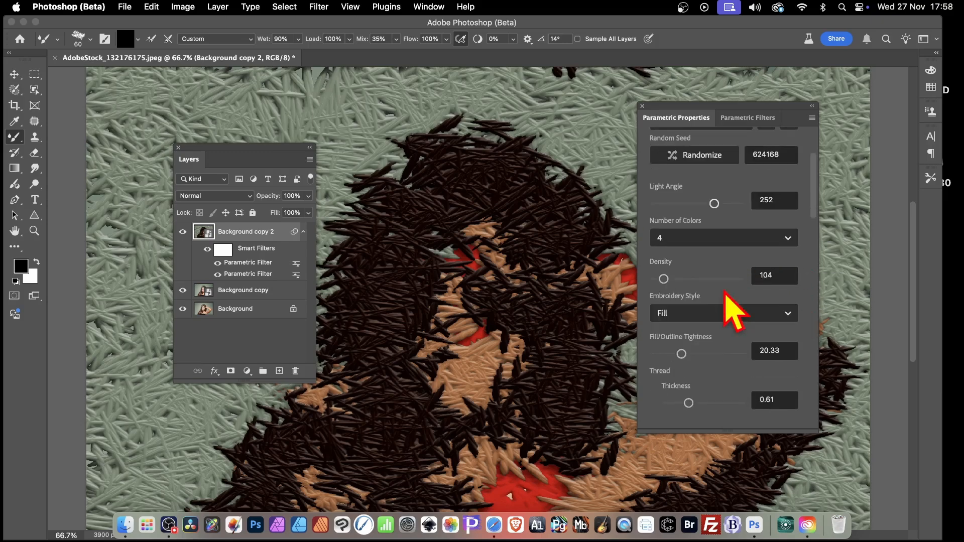
scroll(725, 293, down, 8)
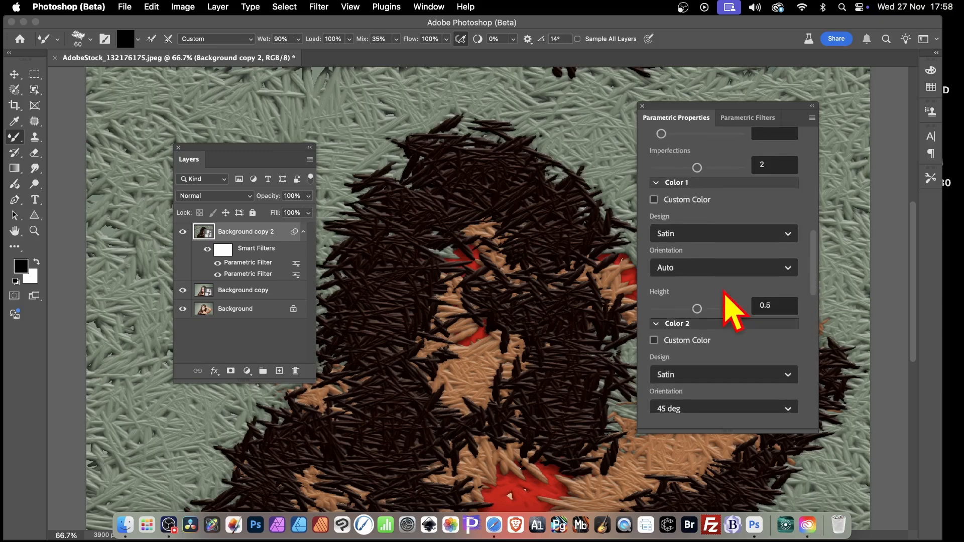
scroll(733, 316, down, 2)
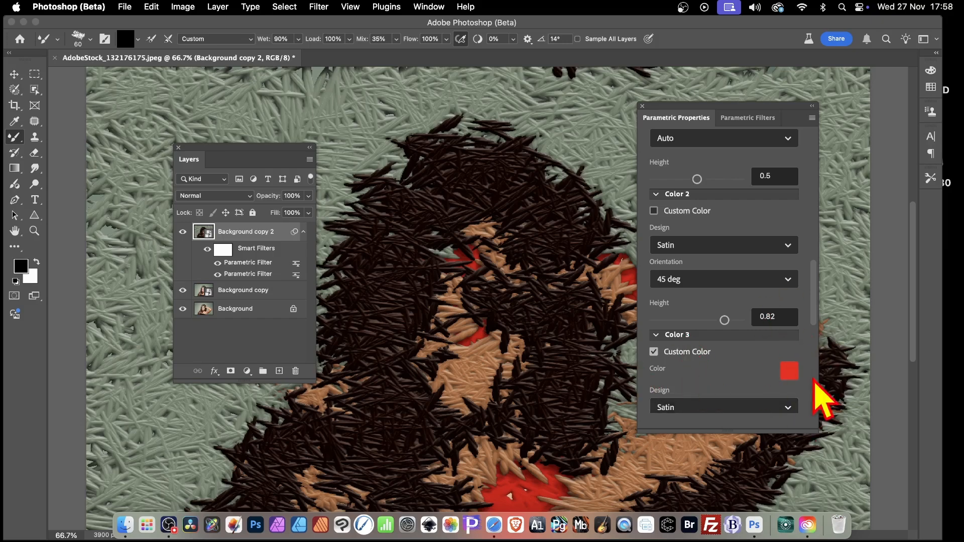
Step: Change the embroidery's Color 3 custom color from the color picker to bright green 06f973
click(790, 371)
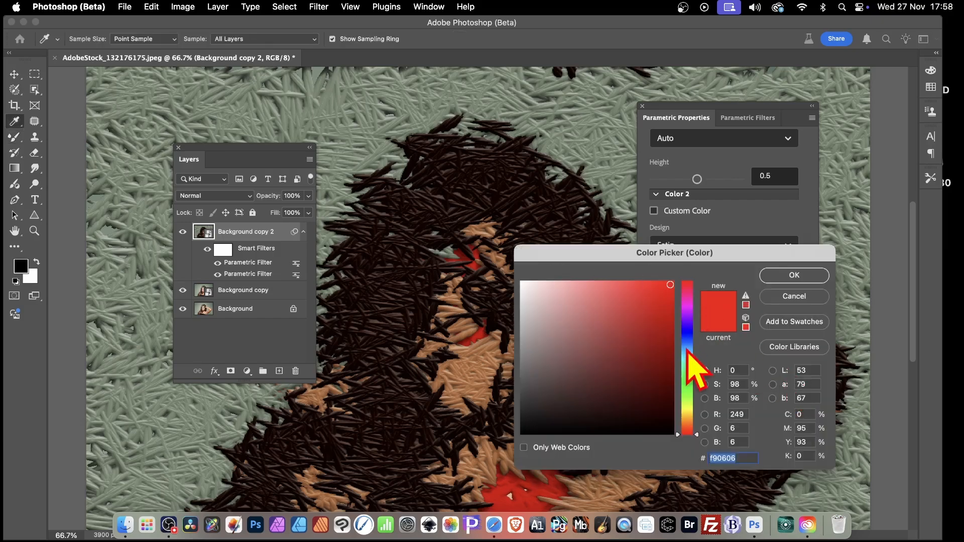
click(687, 371)
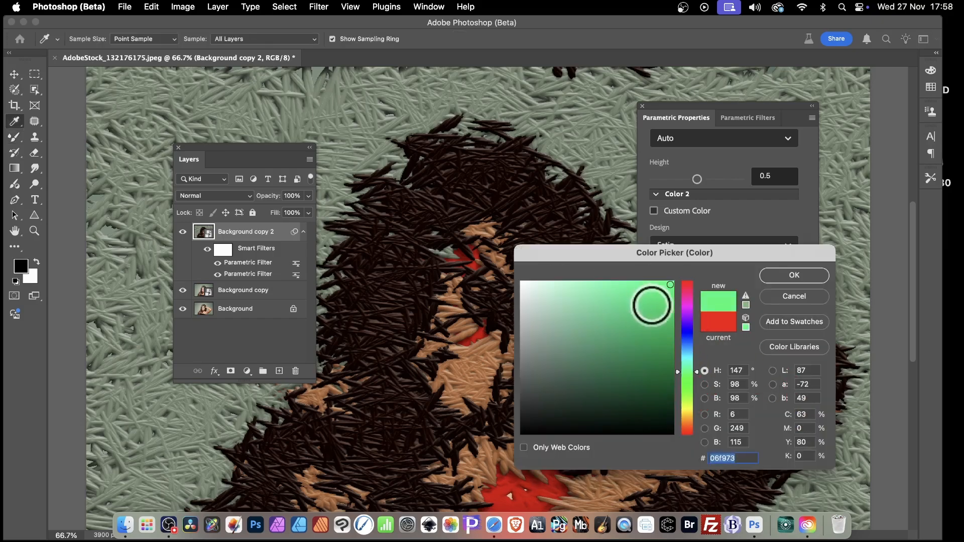
click(793, 277)
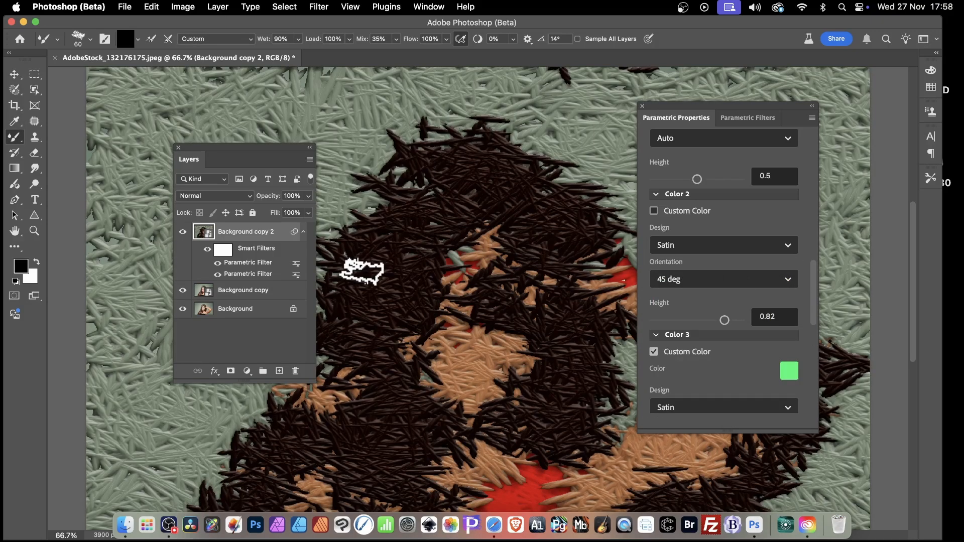
scroll(548, 251, up, 3)
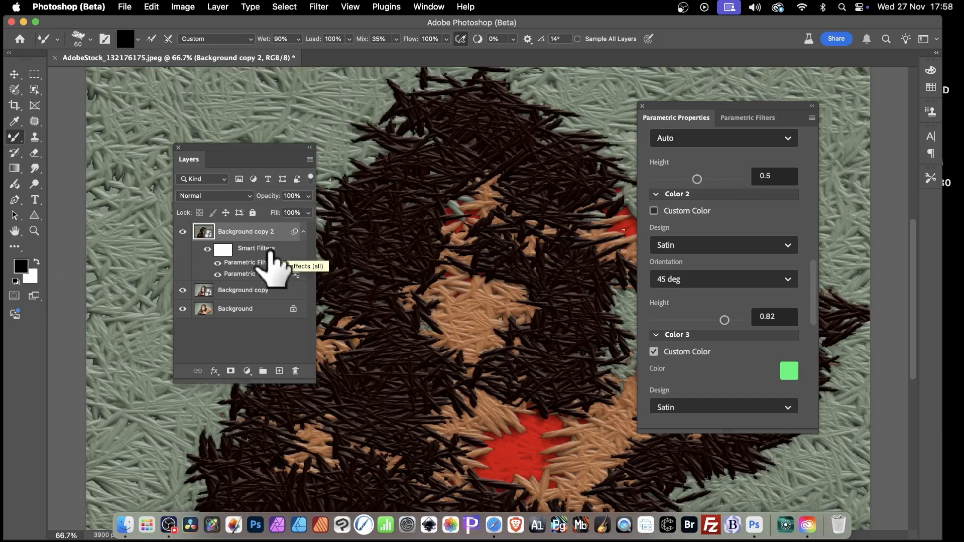
Step: Try the Darken and Linear Burn blending modes on the upper Parametric Filter's blending options and settle on Soft Light
double_click(299, 273)
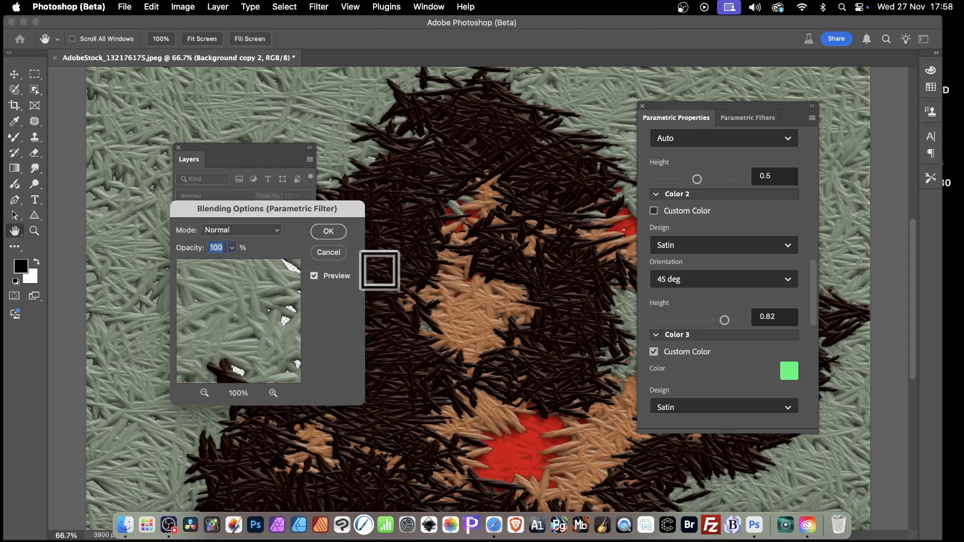
click(240, 231)
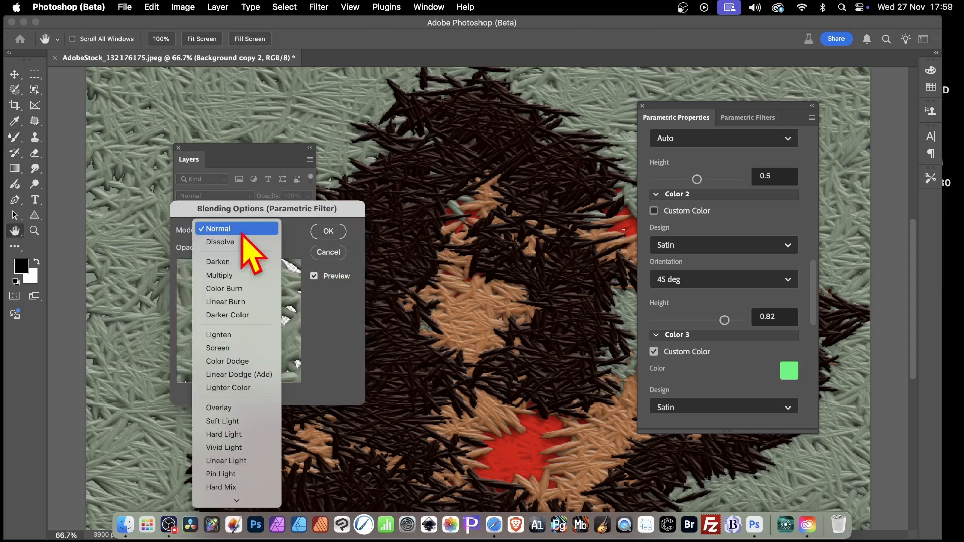
click(237, 261)
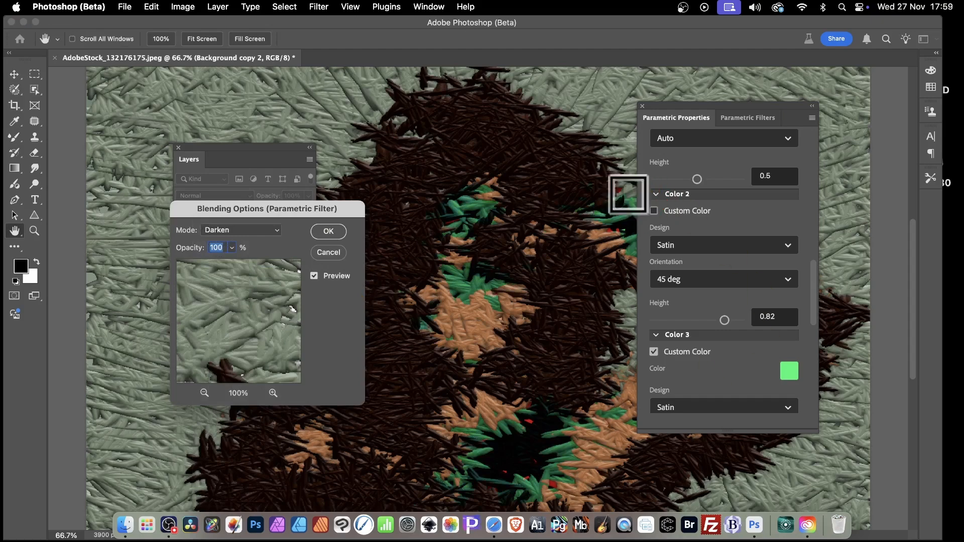
click(254, 231)
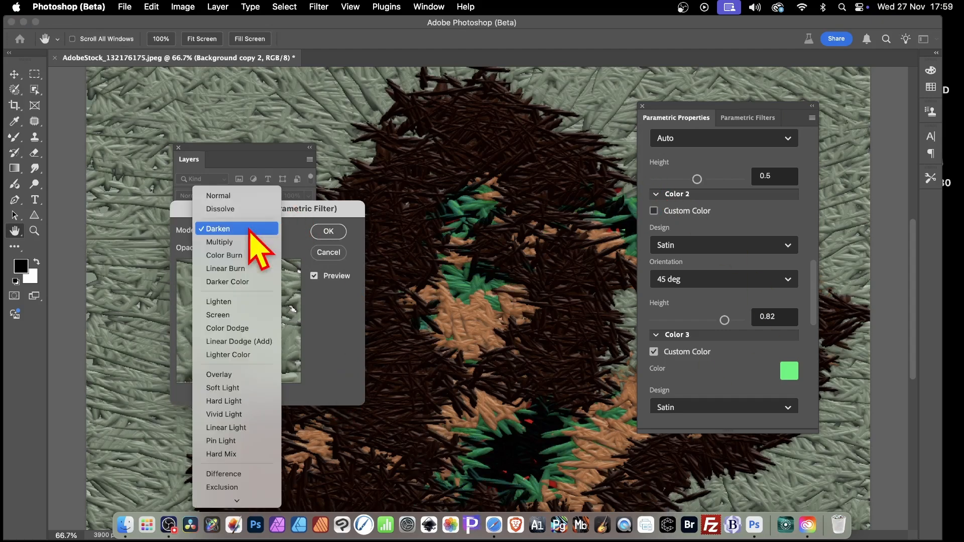
click(237, 269)
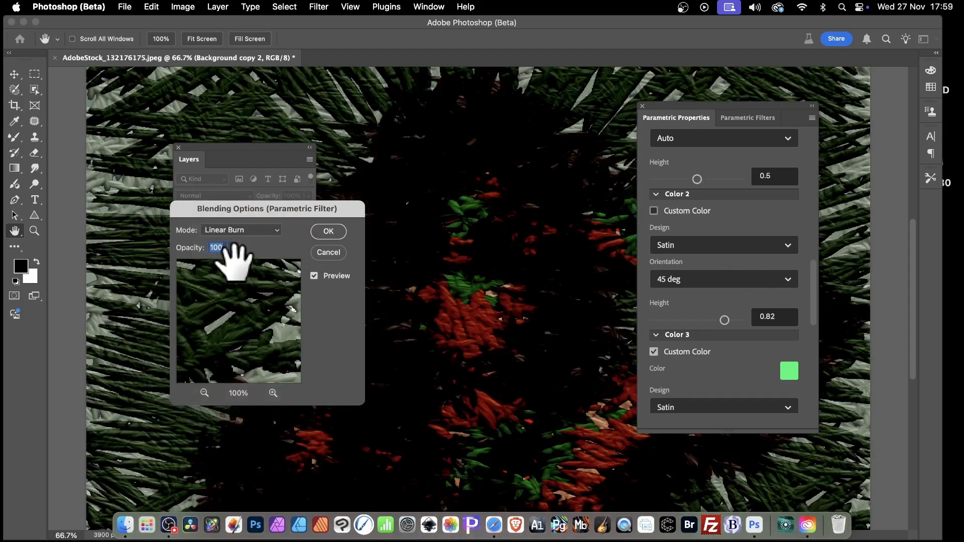
click(240, 233)
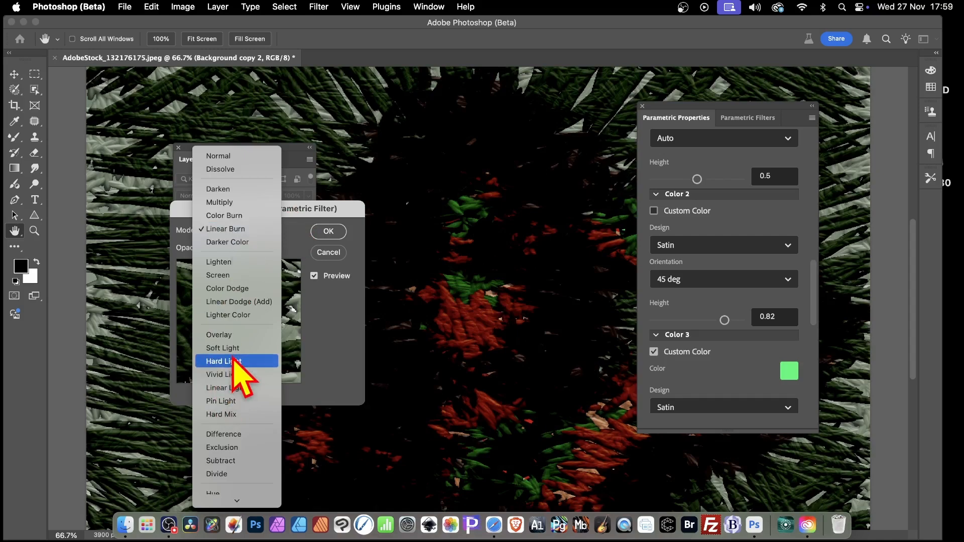
click(230, 348)
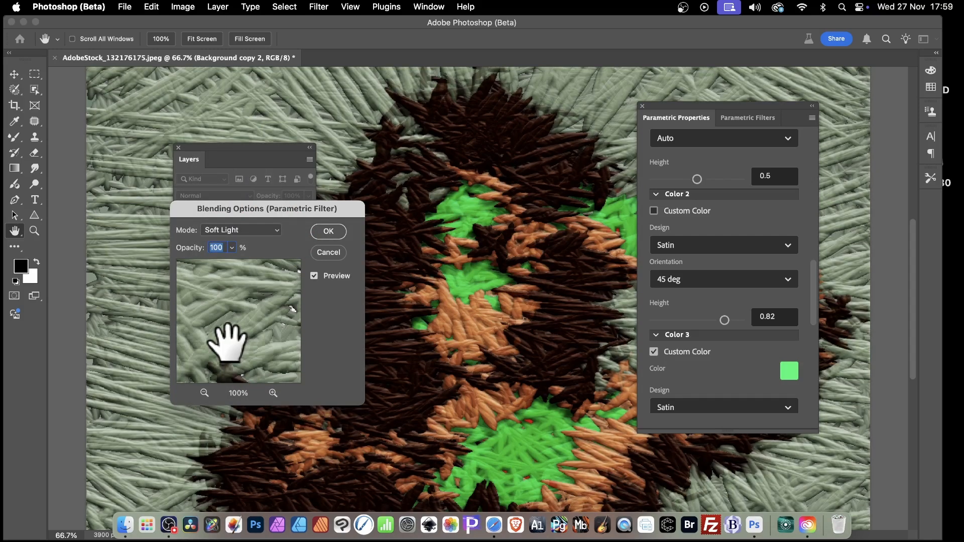
click(328, 231)
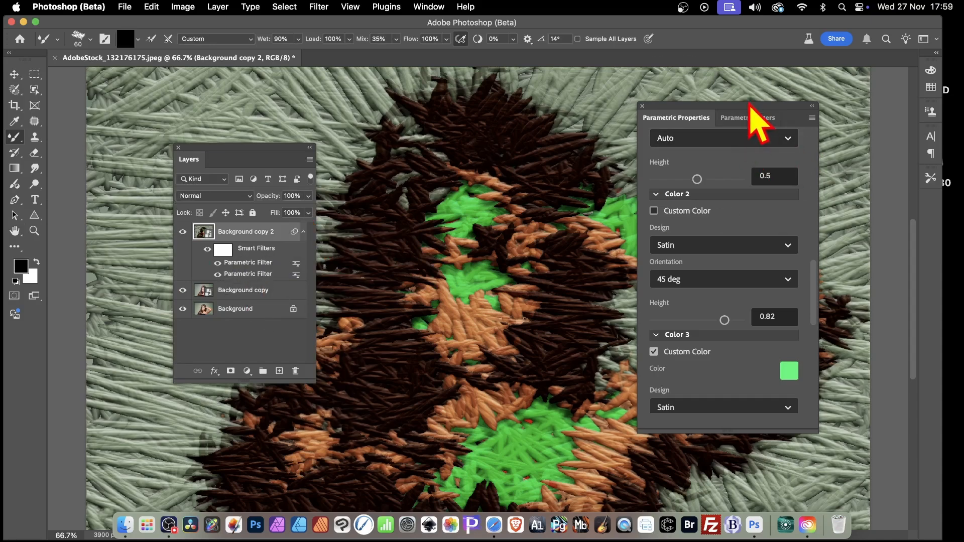
Step: Move the floating panels off the portrait, set the Background copy 2 layer's blend mode to Color Burn, and flatten the image
drag(734, 108, 858, 140)
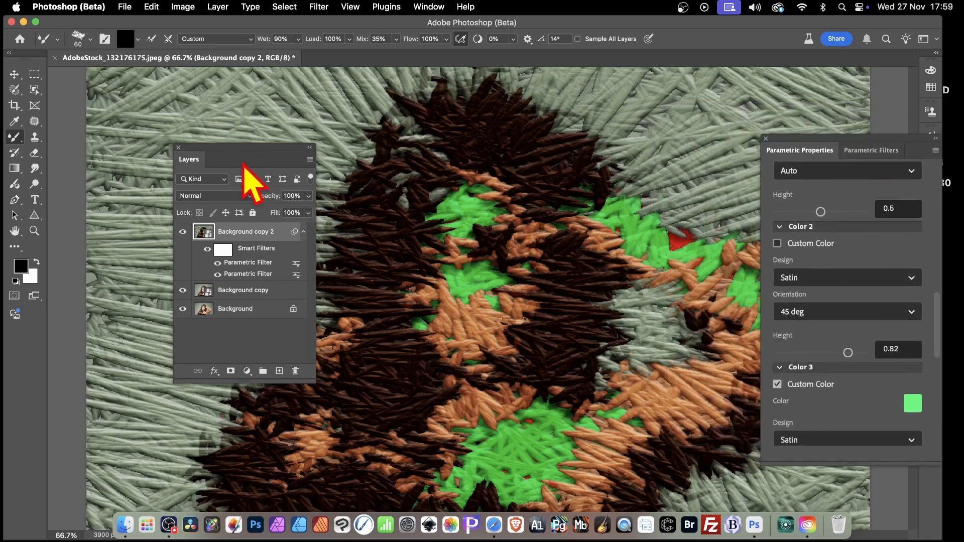
drag(250, 149, 151, 138)
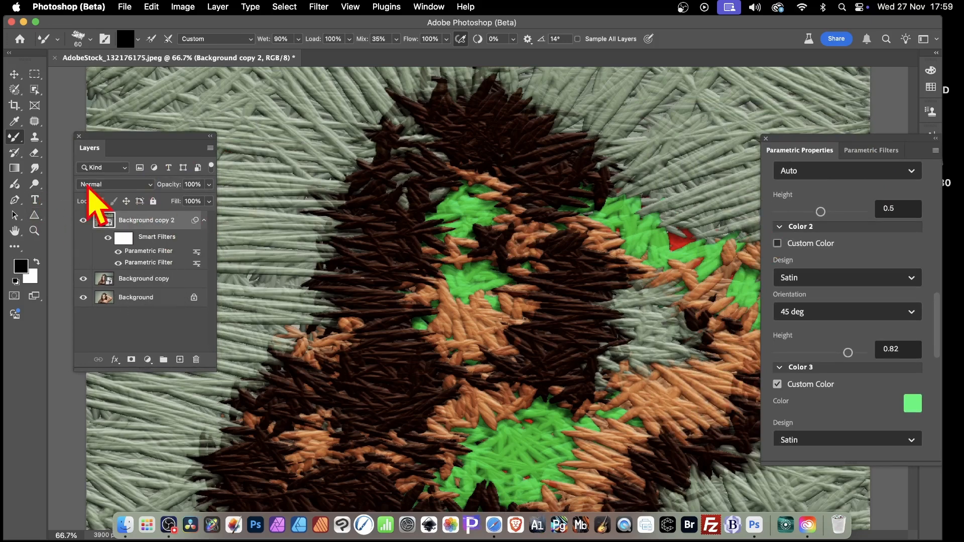
click(113, 185)
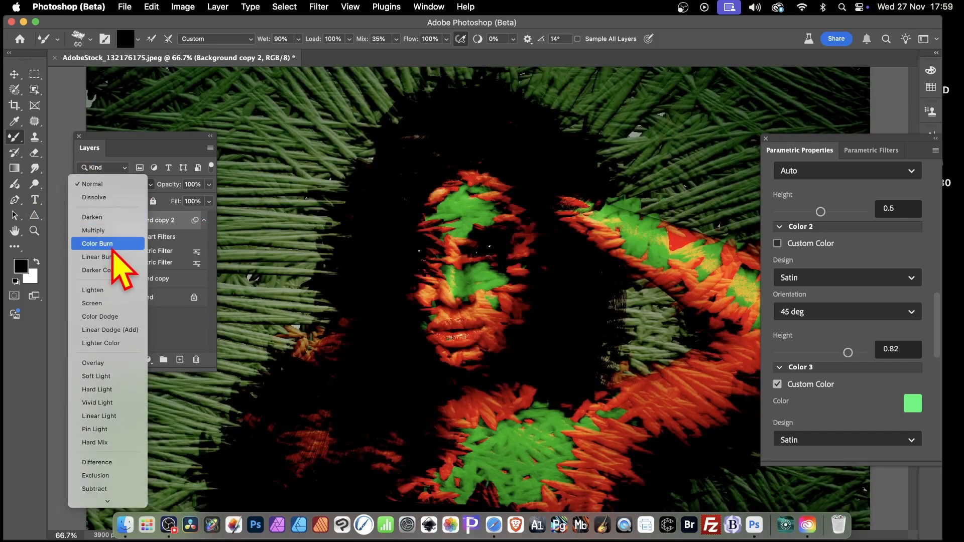
click(111, 245)
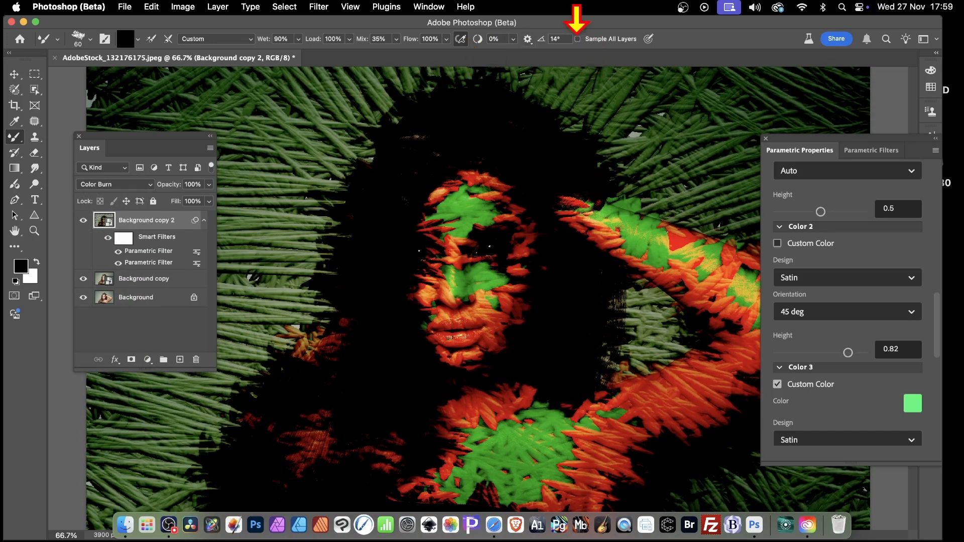
click(330, 6)
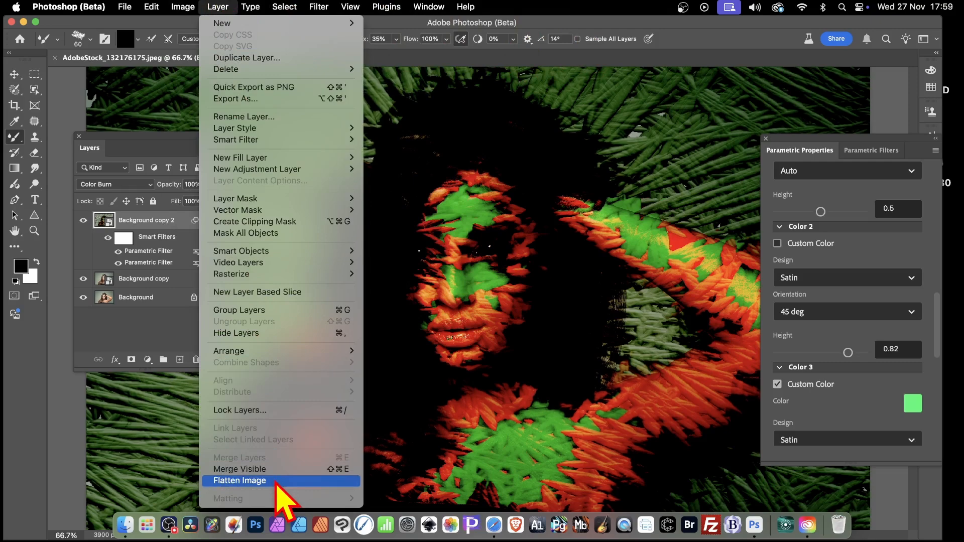
click(275, 481)
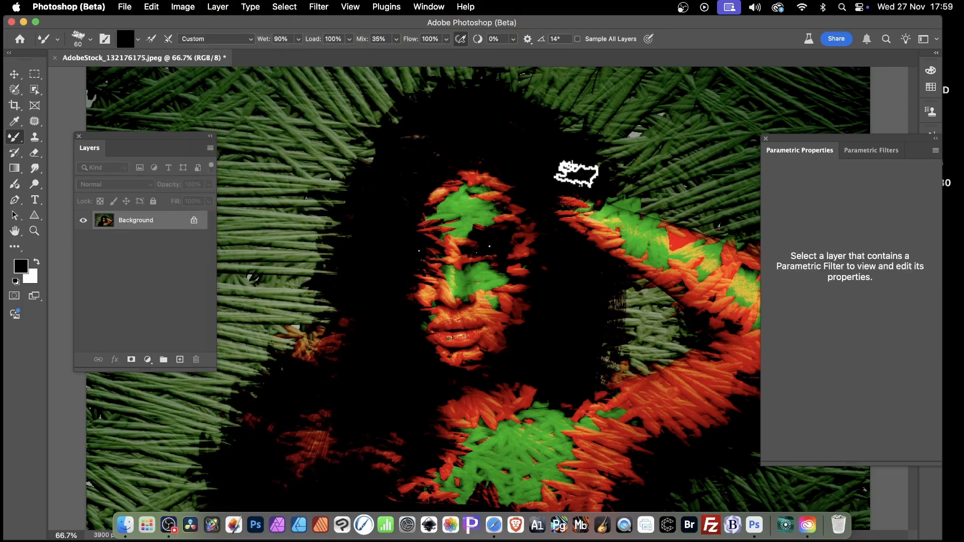
click(313, 7)
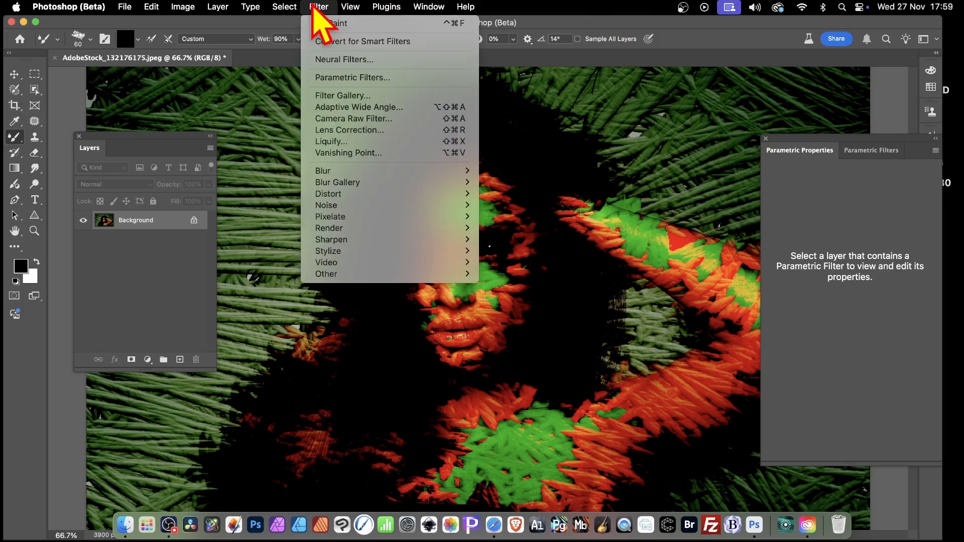
mouse_move(334, 171)
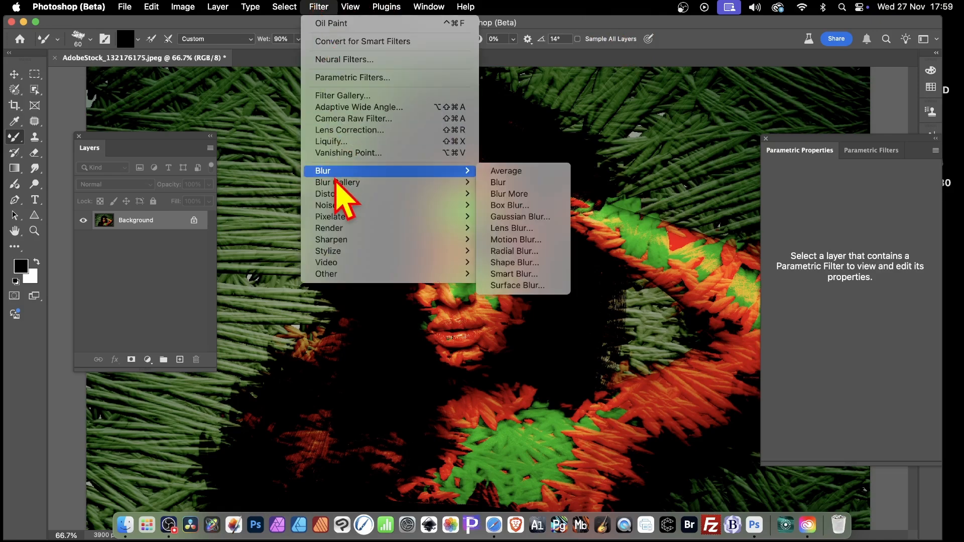
click(533, 221)
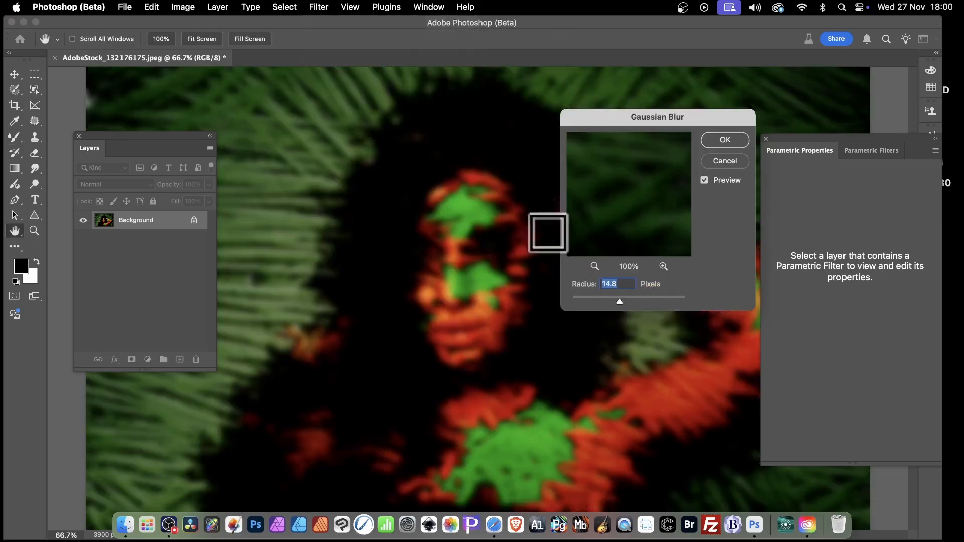
drag(602, 297, 581, 302)
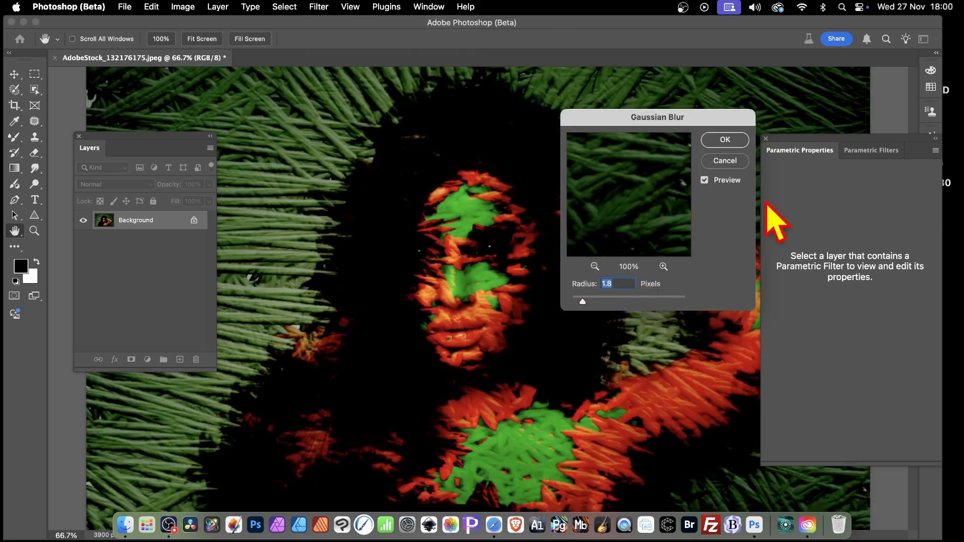
click(725, 160)
Step: Apply the Oil Paint filter to the flattened Background layer, keeping its brush settings and checking another area in the preview
click(319, 7)
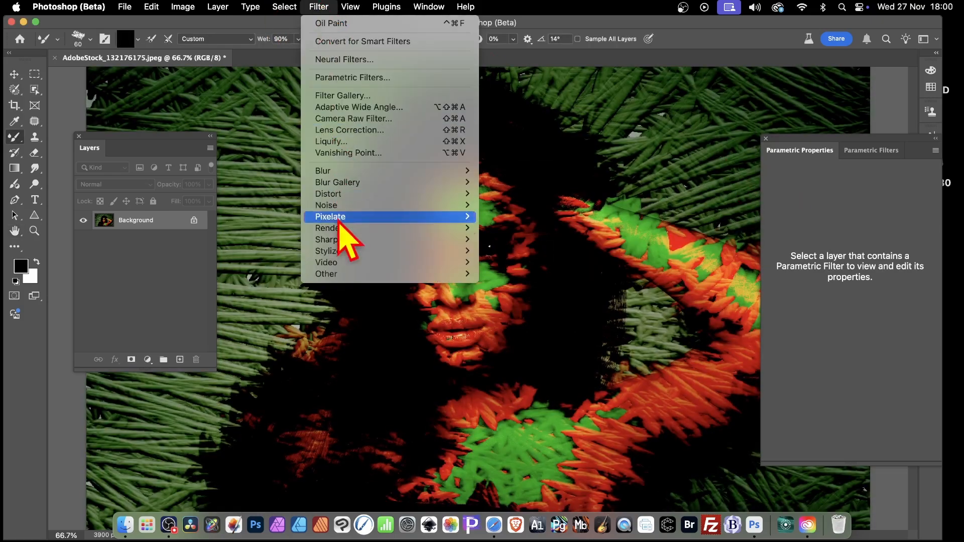
mouse_move(337, 251)
click(525, 298)
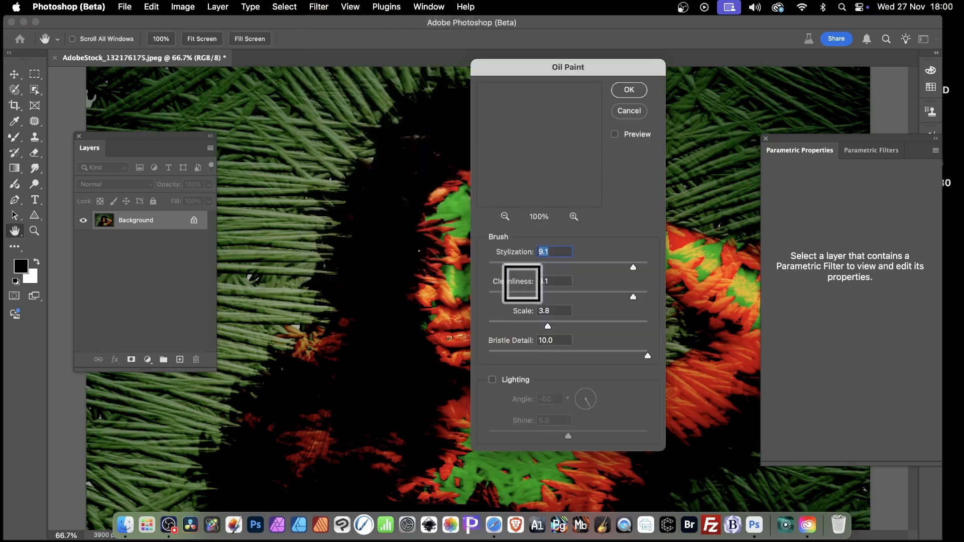
drag(559, 124, 646, 226)
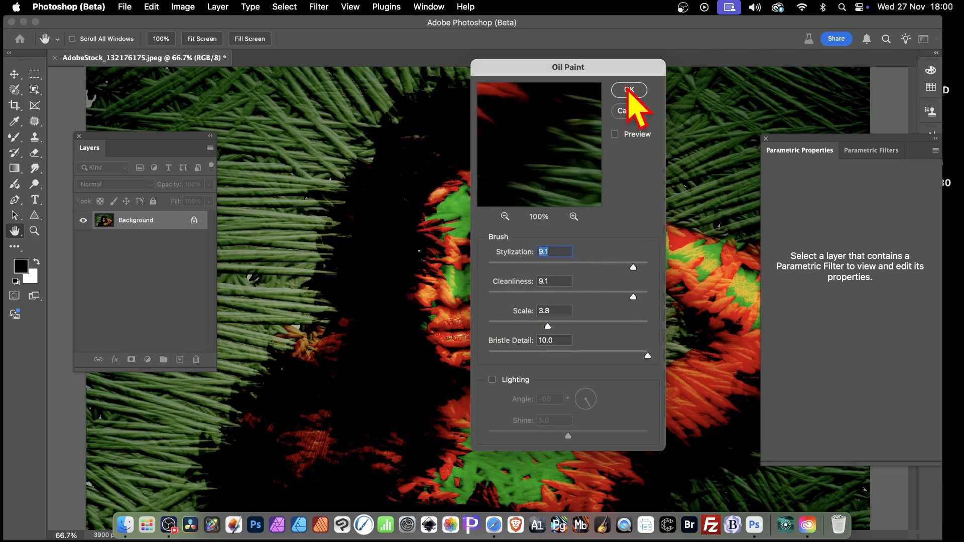
click(630, 91)
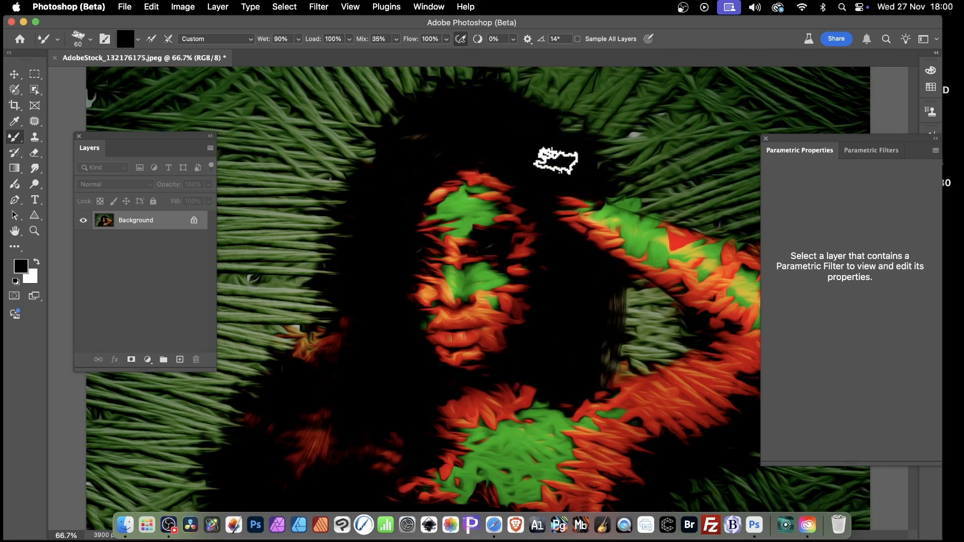
Step: Apply the Embroidery parametric filter to the oil-painted Background image
click(877, 151)
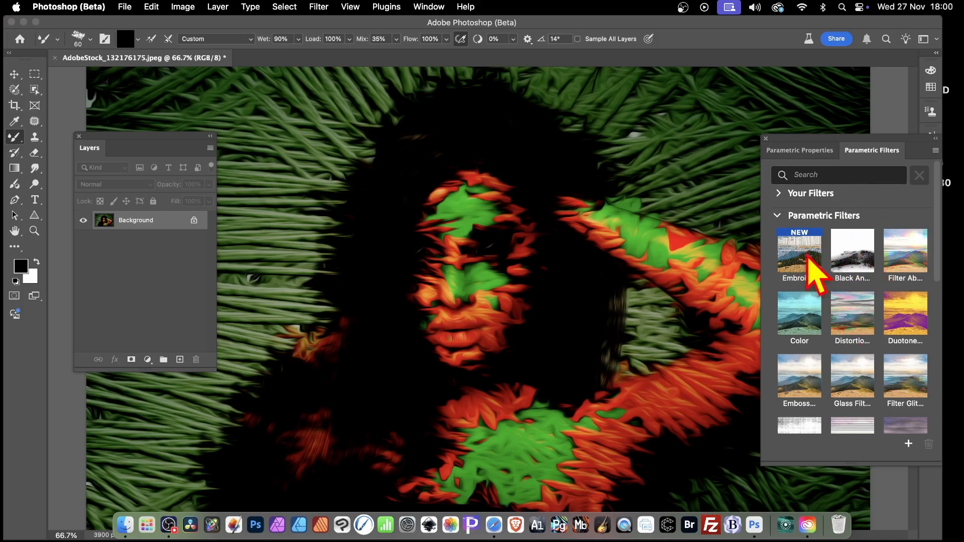
click(808, 257)
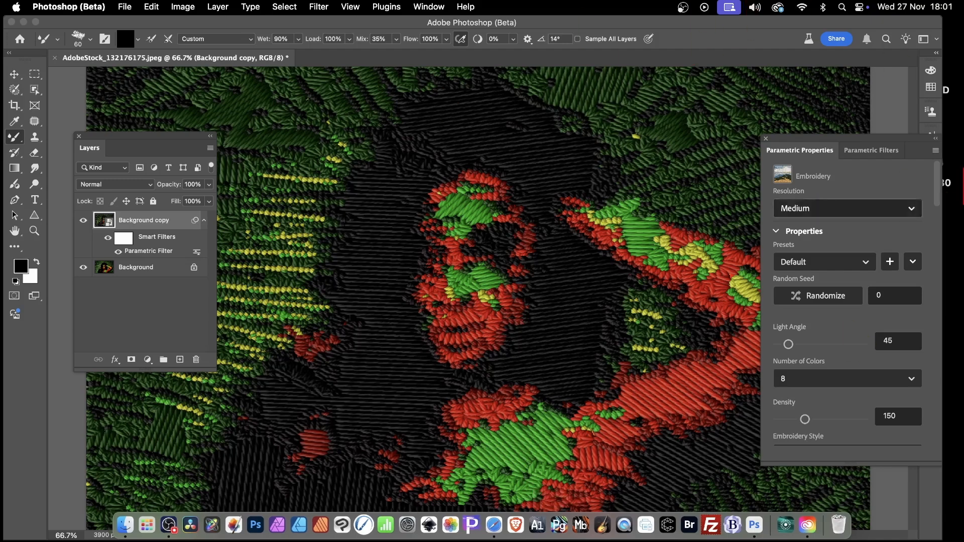
Step: Browse the other parametric filters available for the embroidered portrait
click(878, 153)
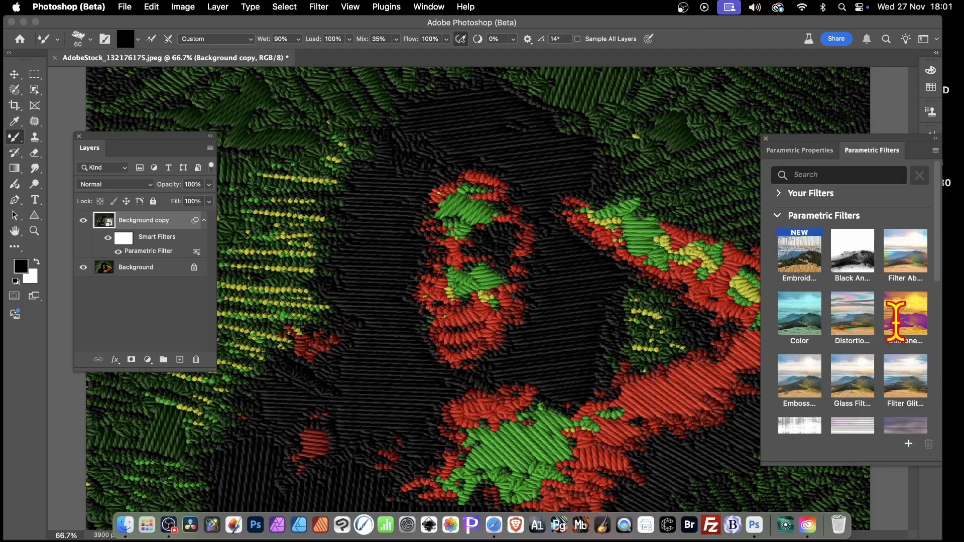
scroll(856, 281, down, 2)
scroll(857, 279, down, 2)
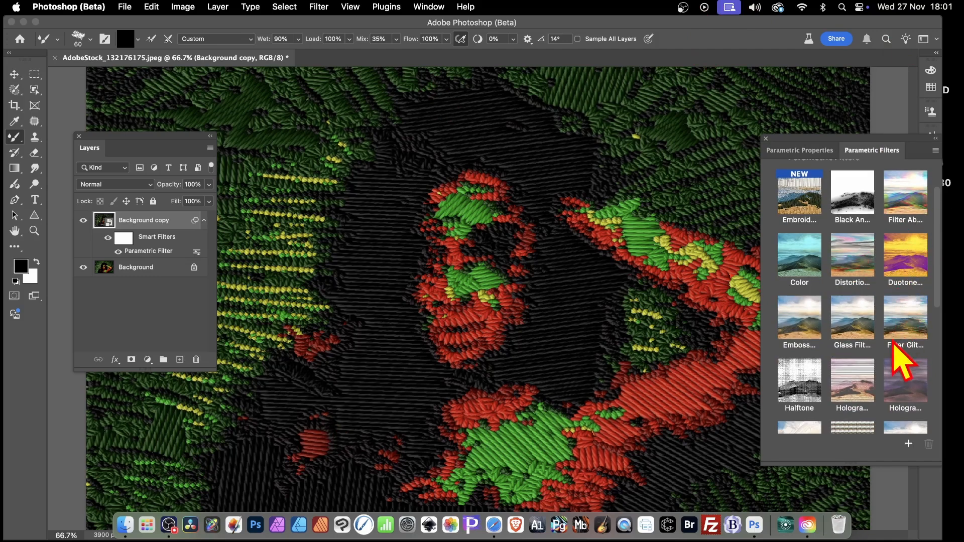